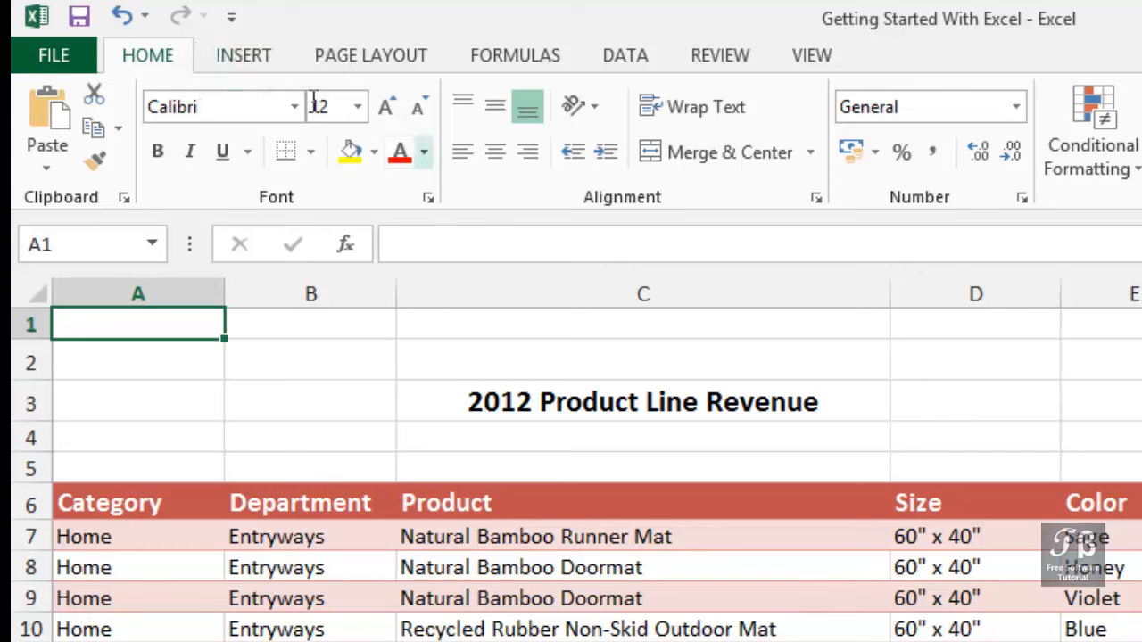
click(265, 58)
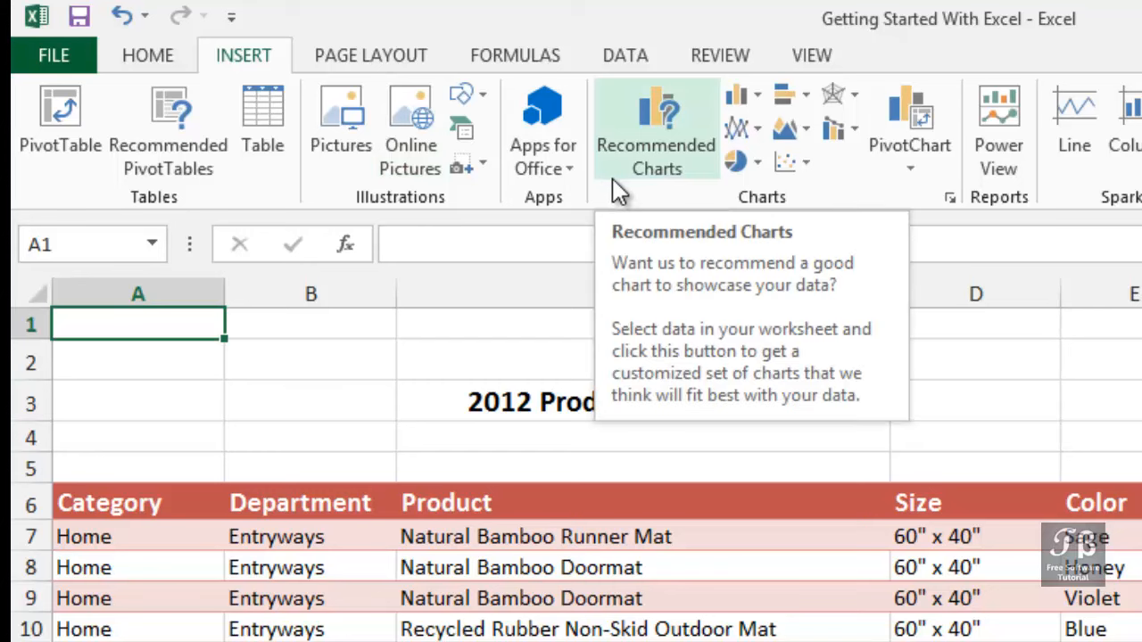
click(167, 62)
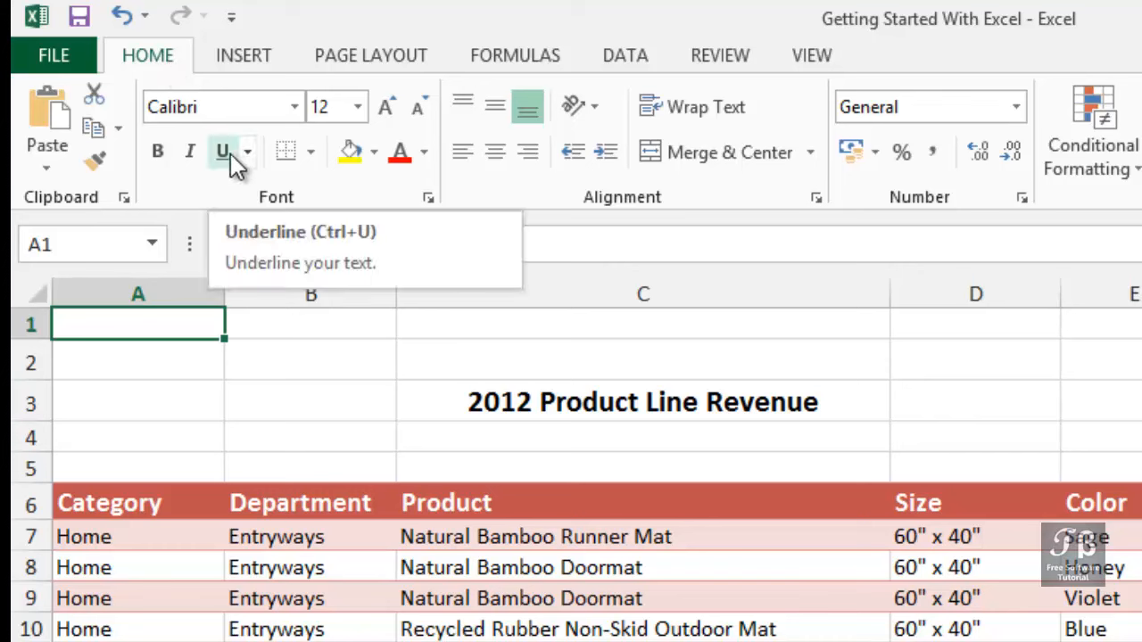
click(523, 57)
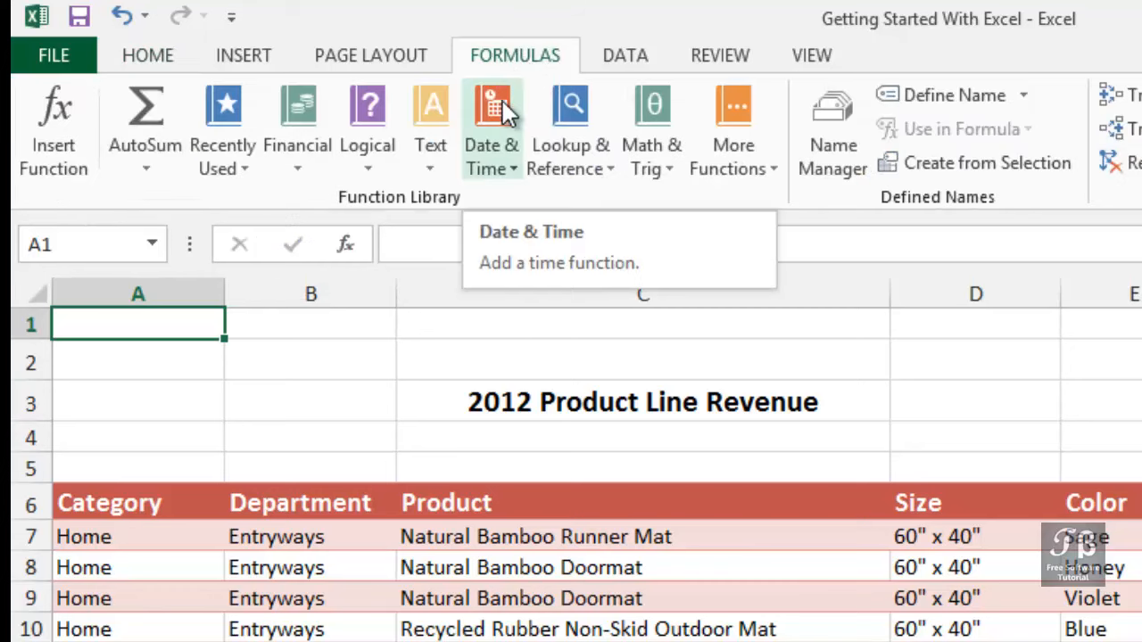
click(630, 62)
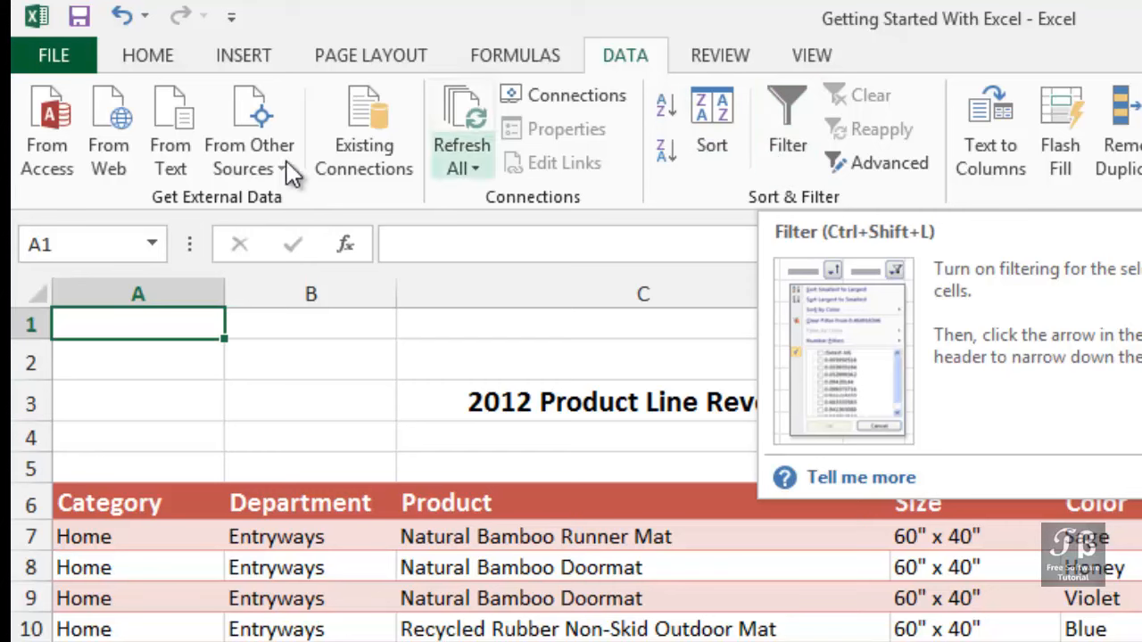
- Add the Underline command from the Home commands to the Quick Access Toolbar
click(141, 57)
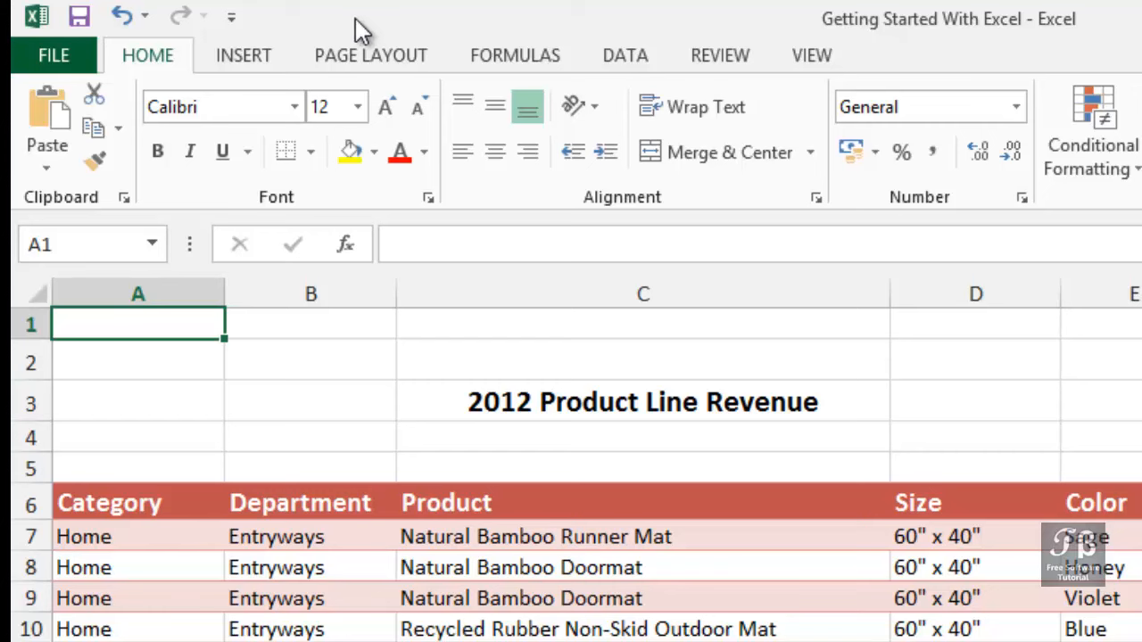
right_click(219, 161)
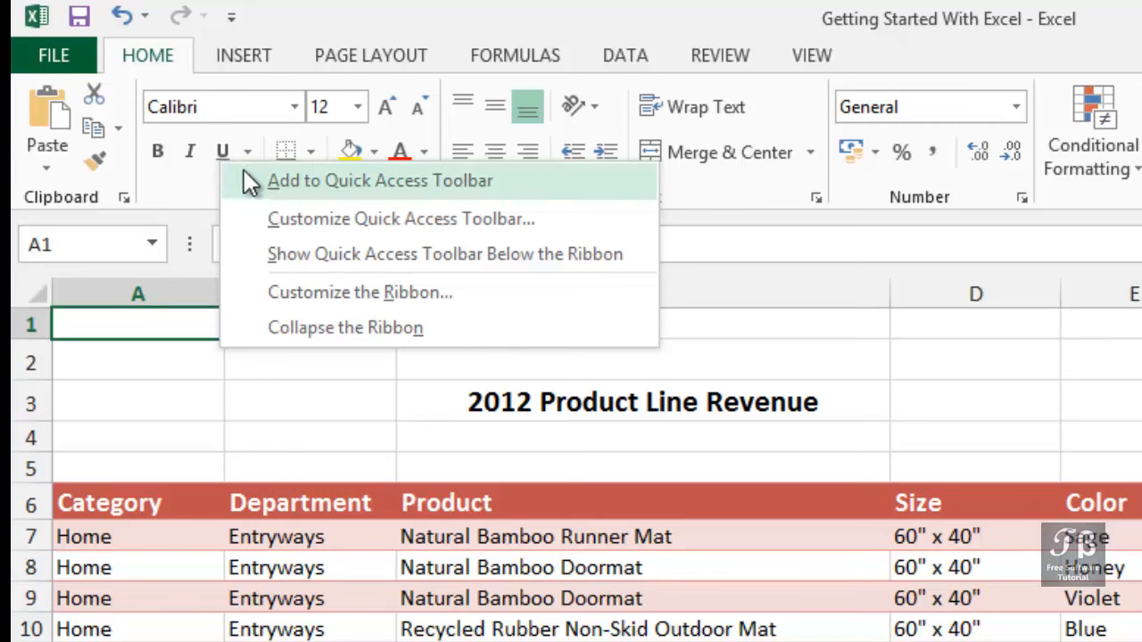
click(295, 183)
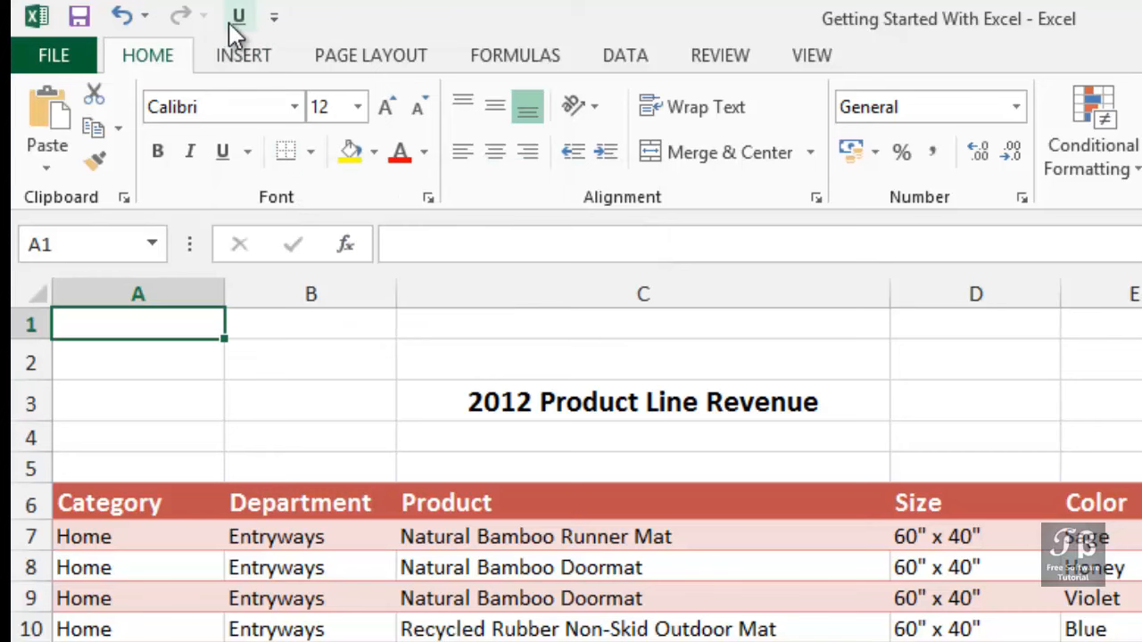
click(598, 56)
click(523, 56)
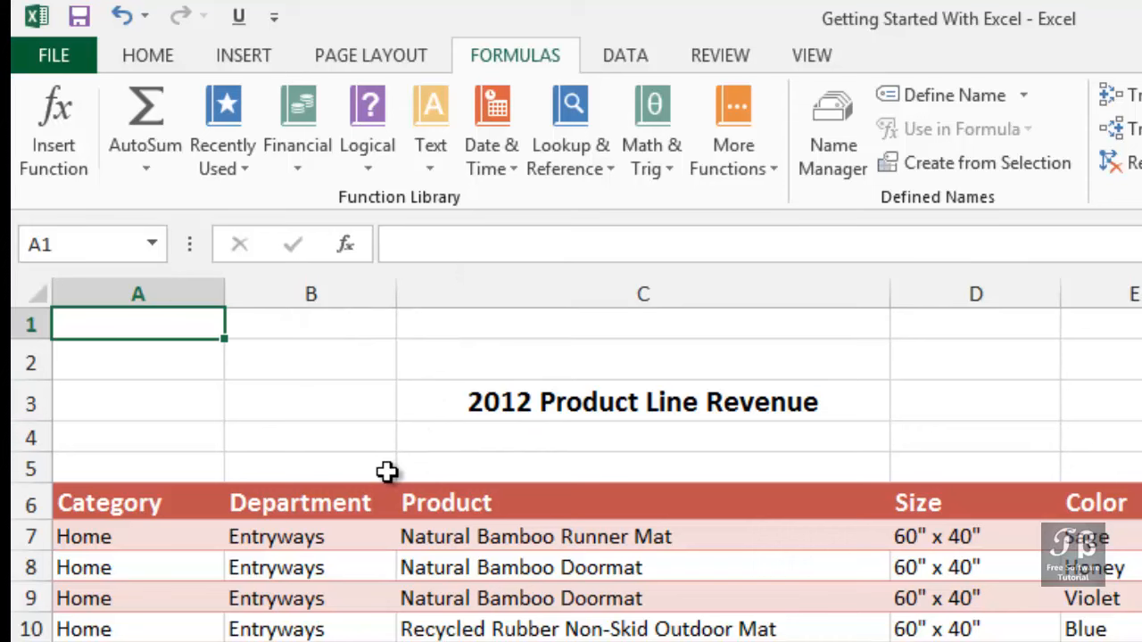
scroll(388, 472, down, 8)
scroll(387, 472, up, 8)
- Show the Quick Access Toolbar below the ribbon
right_click(258, 28)
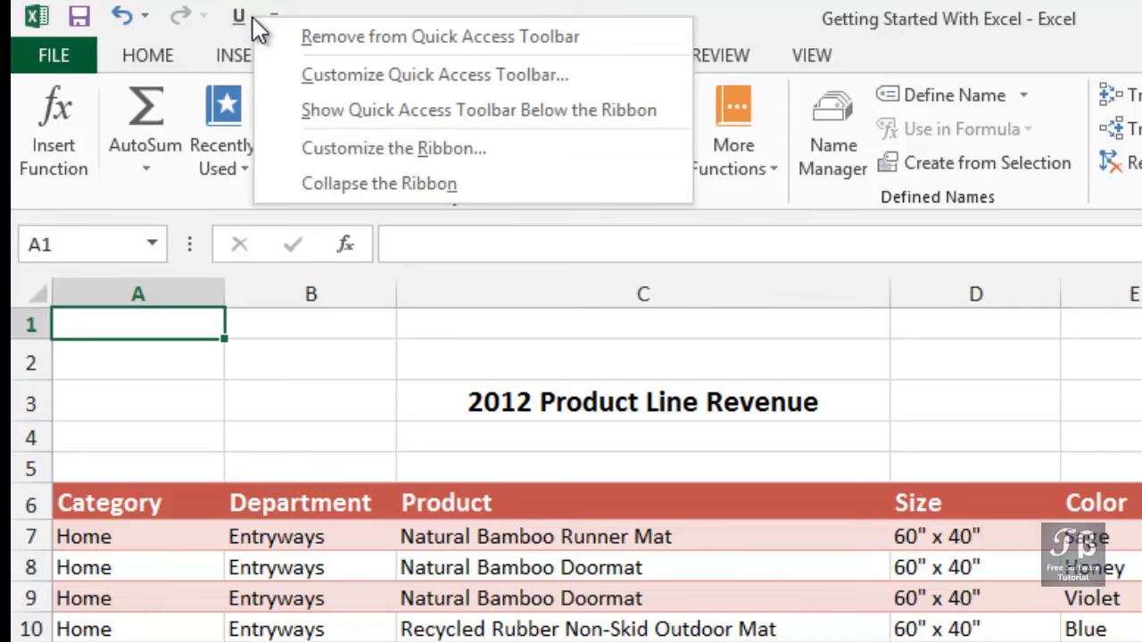
click(318, 111)
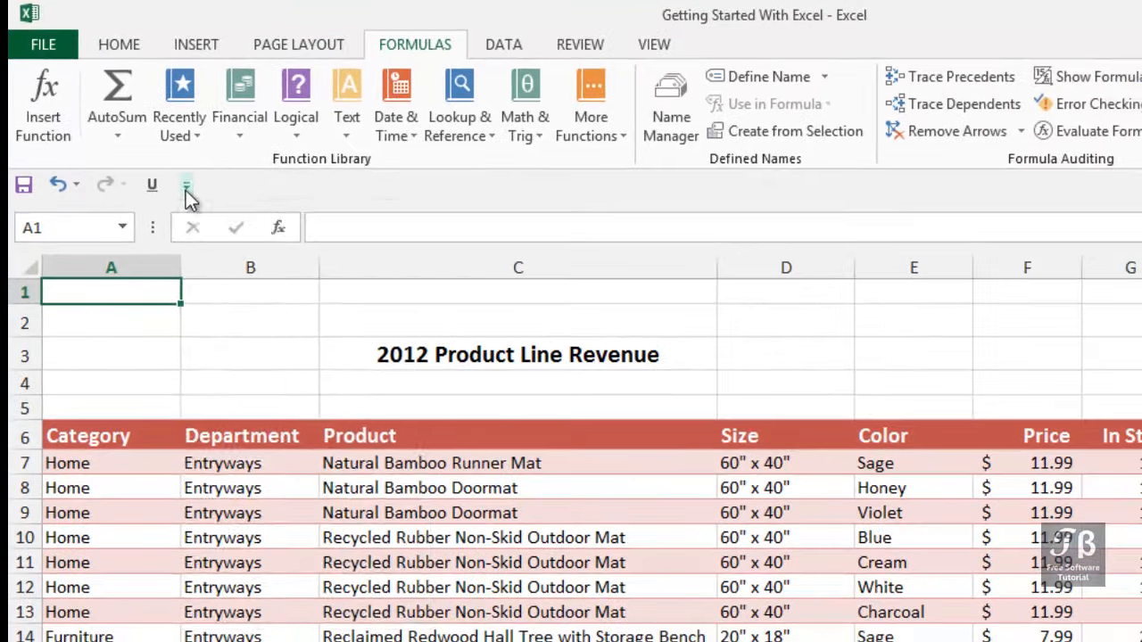
- Add the New and Quick Print commands to the Quick Access Toolbar
click(231, 232)
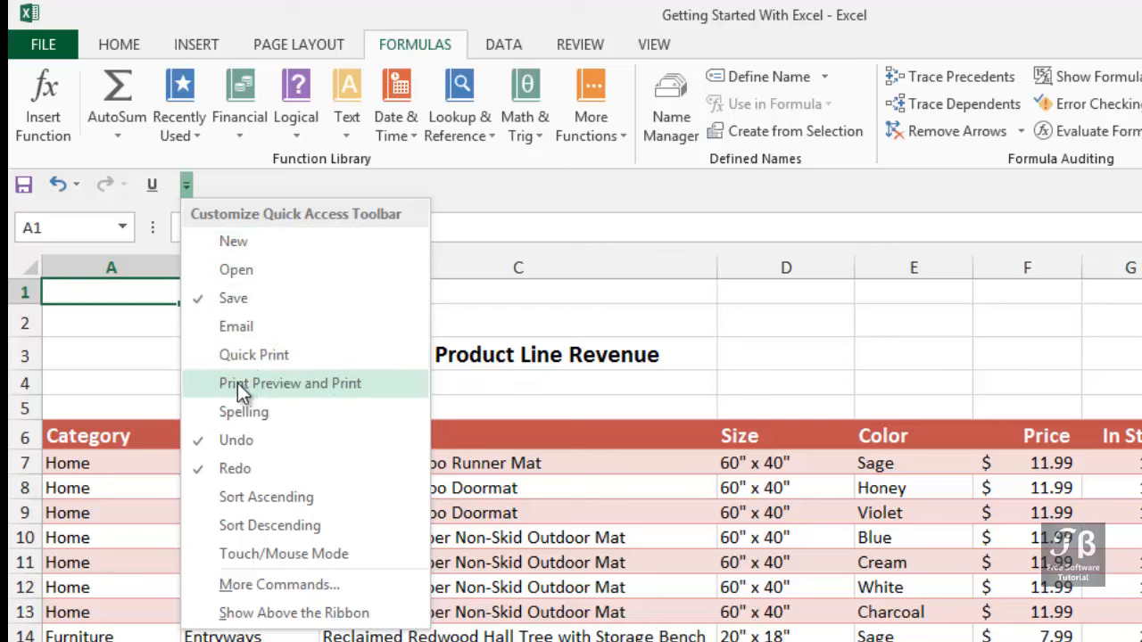
click(254, 240)
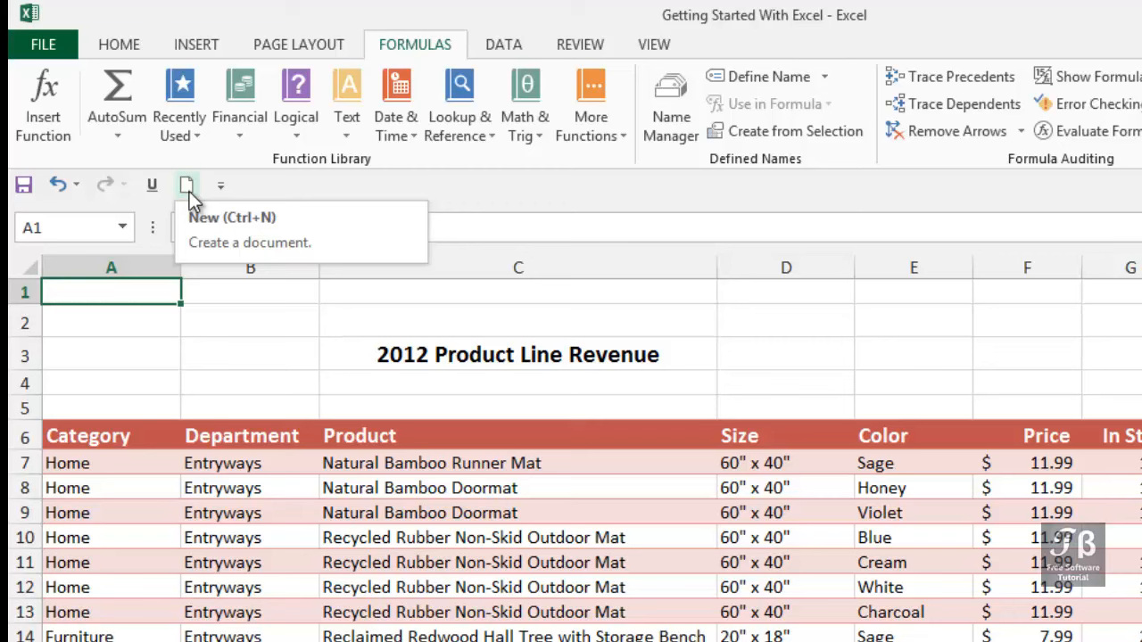
click(221, 186)
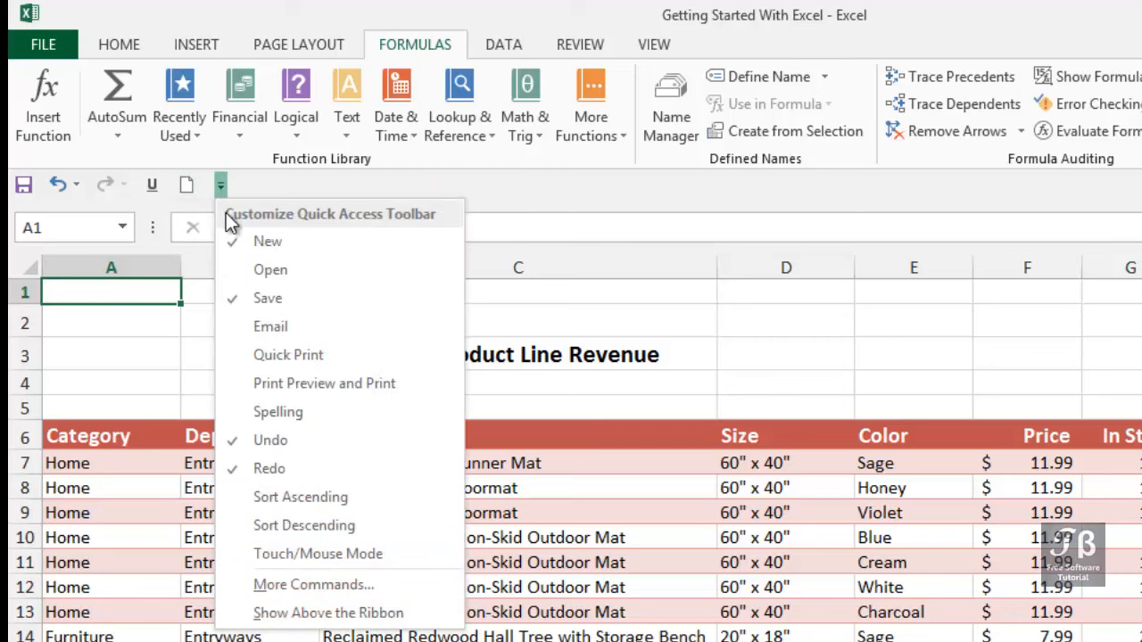
click(261, 356)
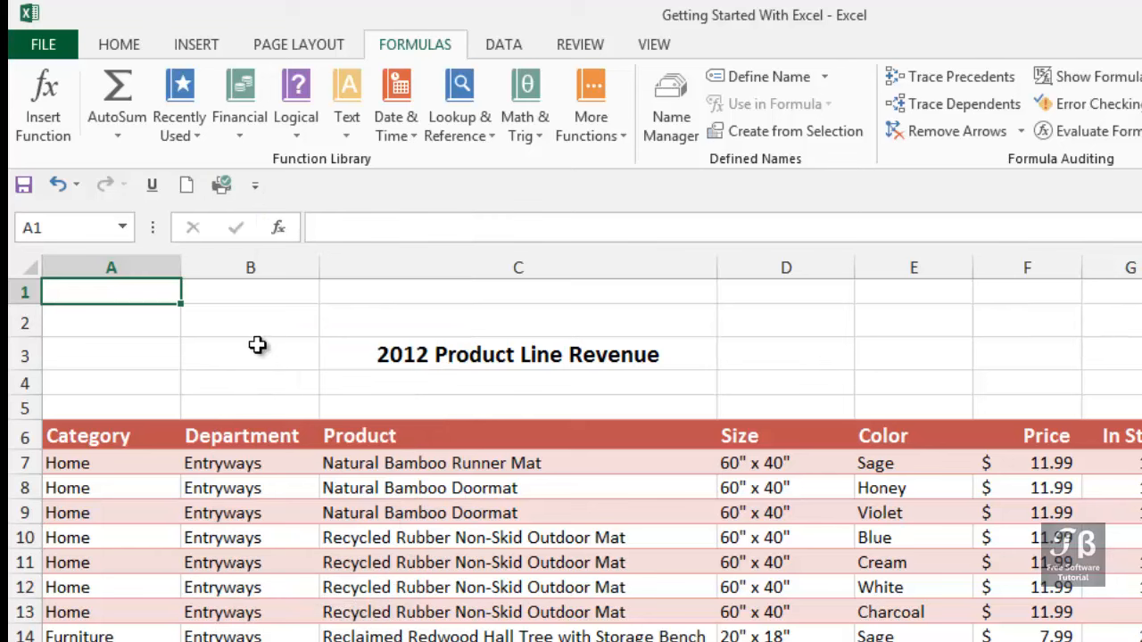
- Add the Sort Ascending and Sort Descending commands to the Quick Access Toolbar
click(257, 188)
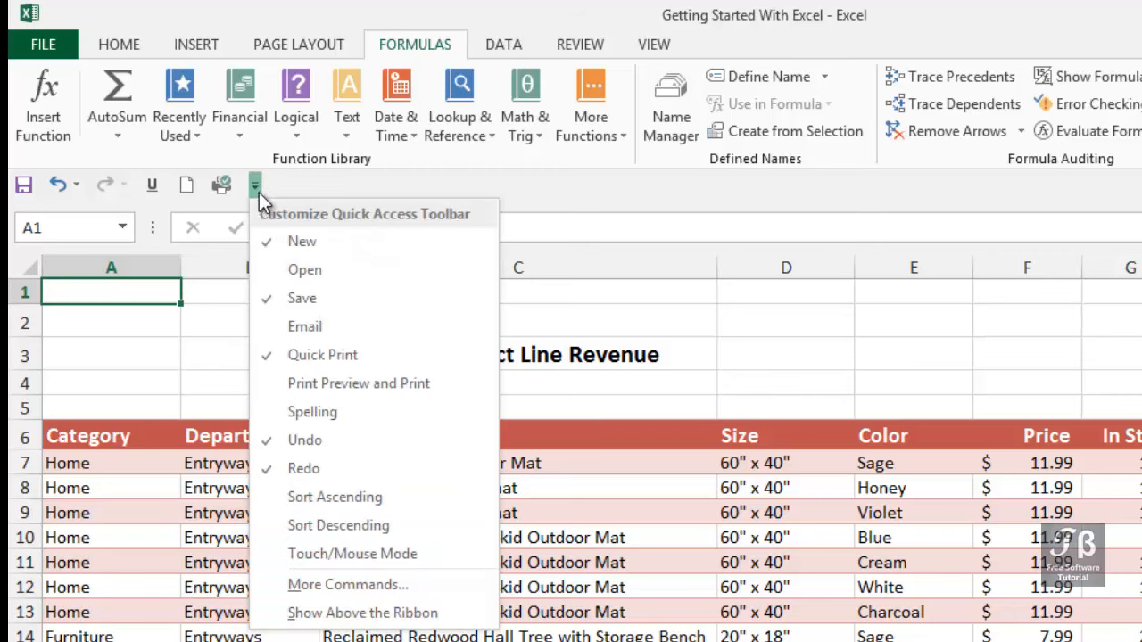
click(306, 497)
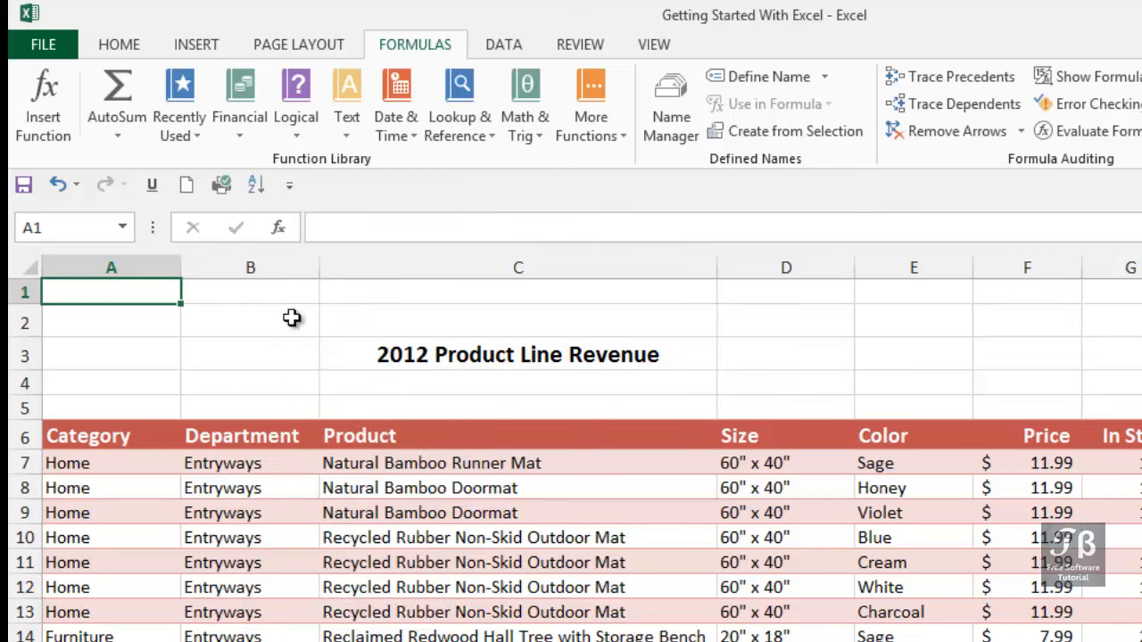
click(289, 186)
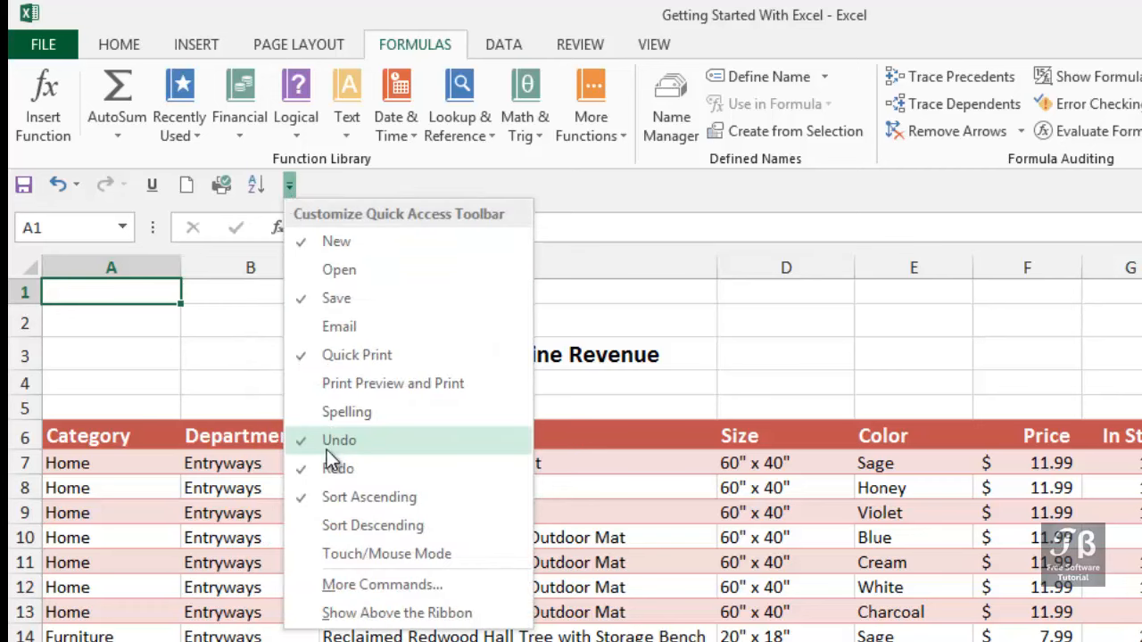
click(335, 525)
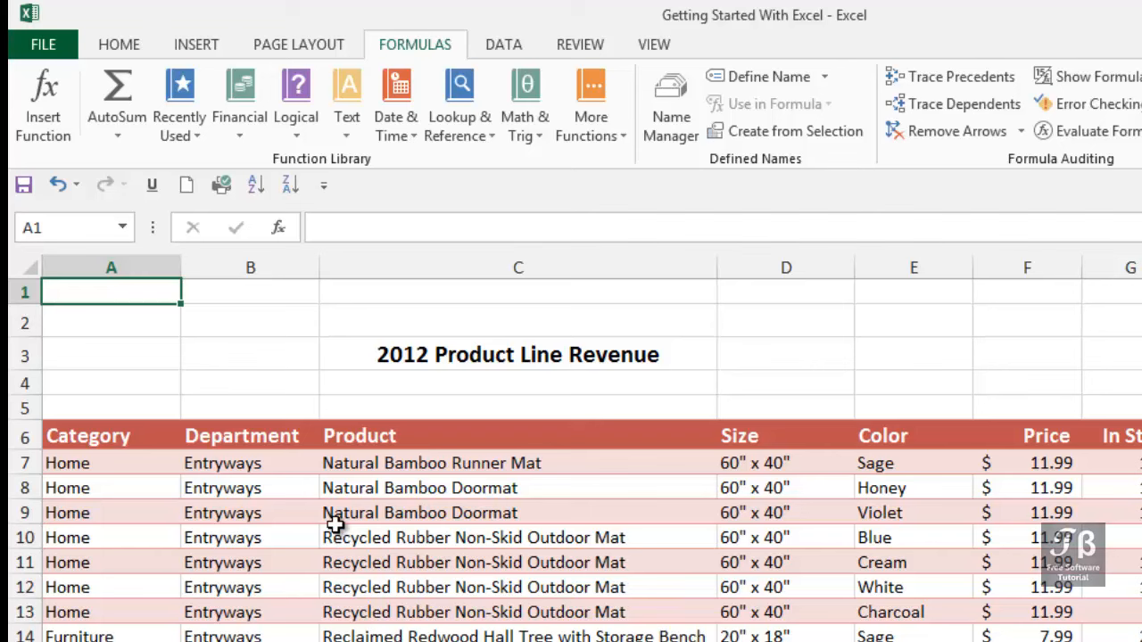
- Open the full Quick Access Toolbar customization options and add Refresh All from Popular Commands to the toolbar's command list
click(326, 188)
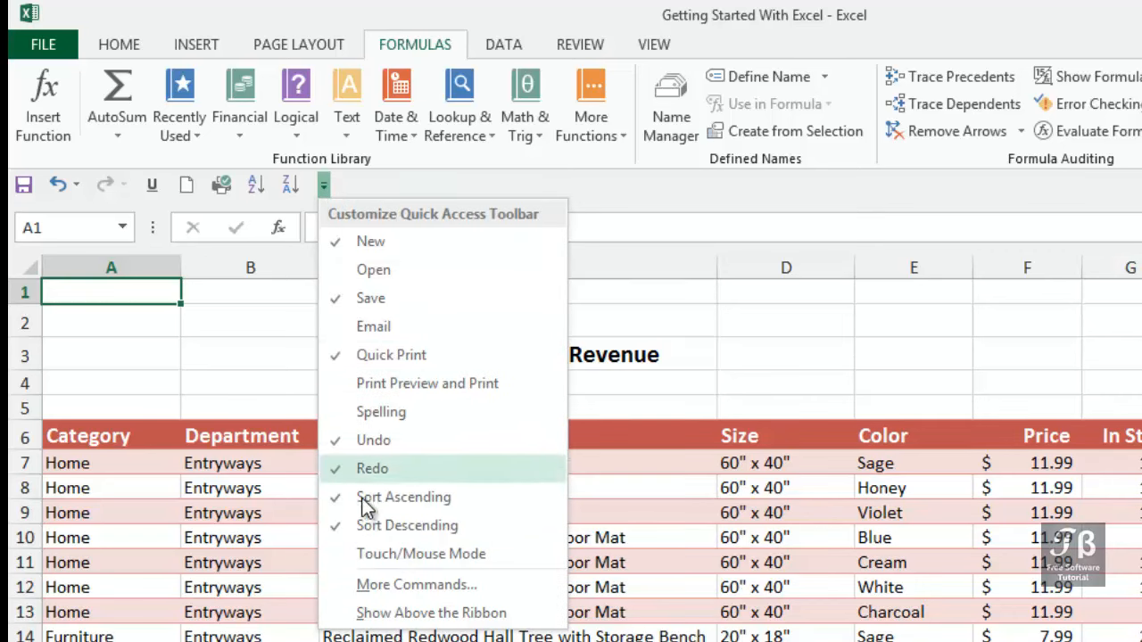
click(365, 586)
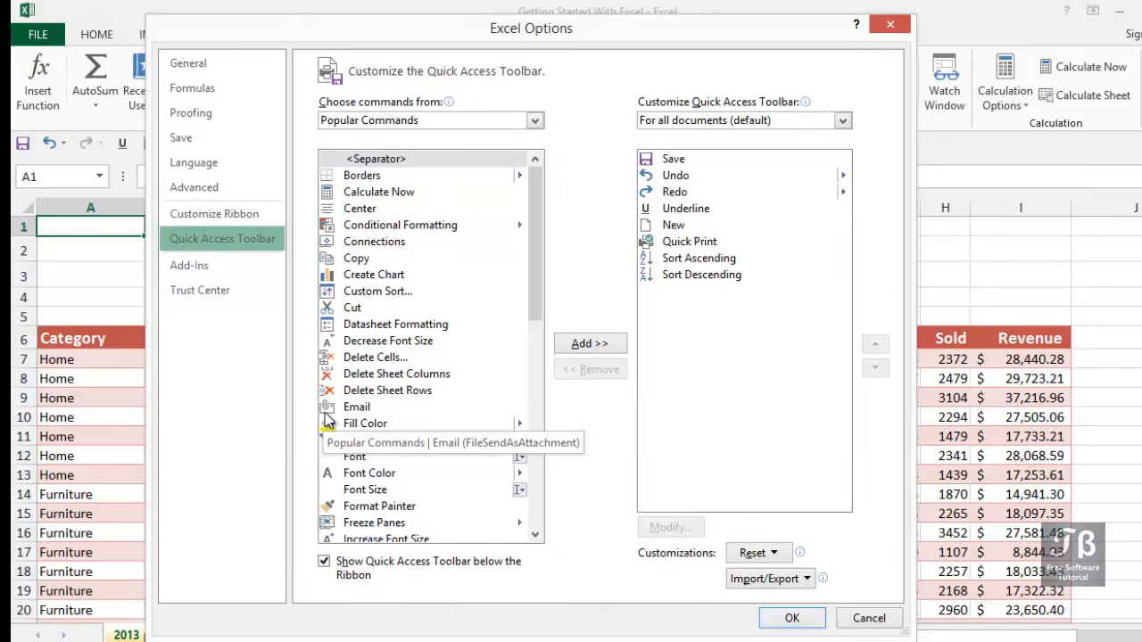
drag(532, 223, 539, 412)
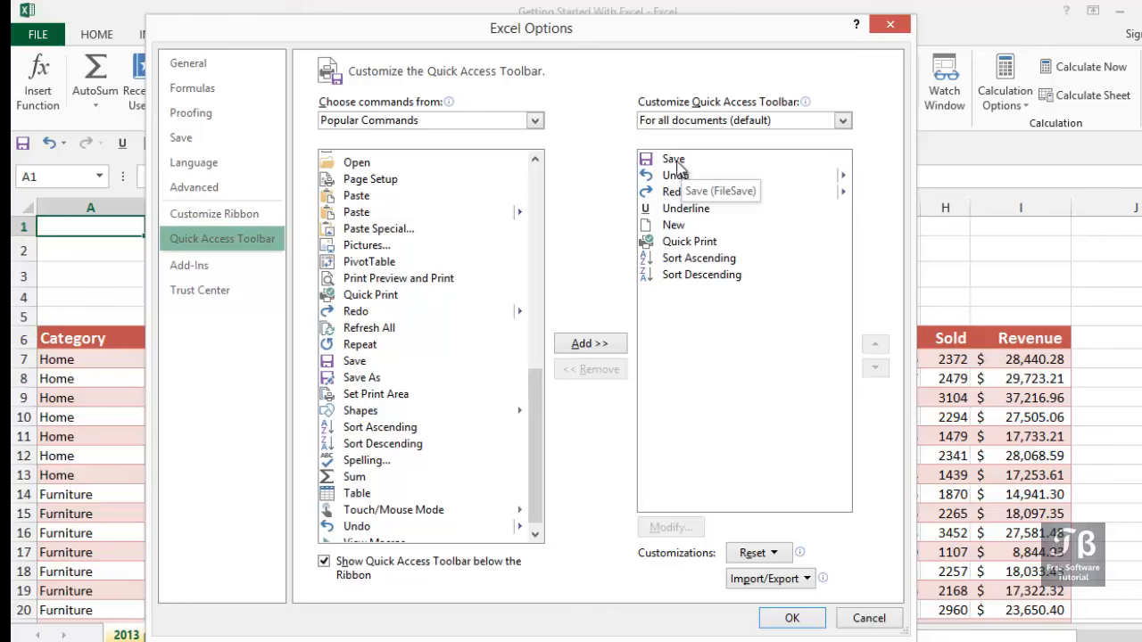
drag(580, 28, 587, 70)
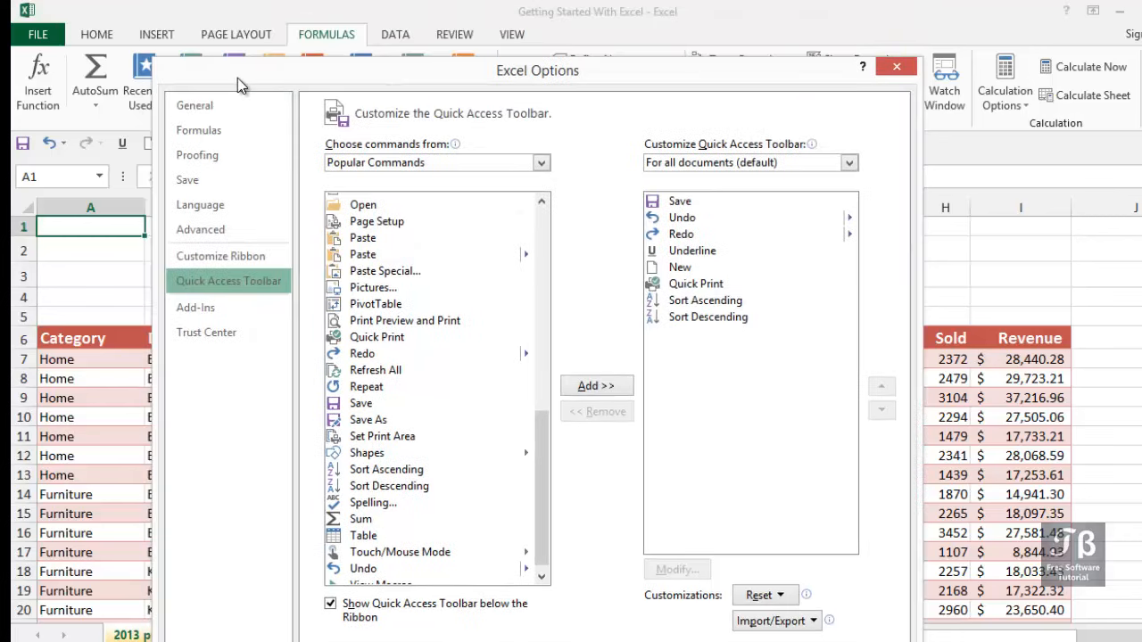
drag(260, 73, 498, 26)
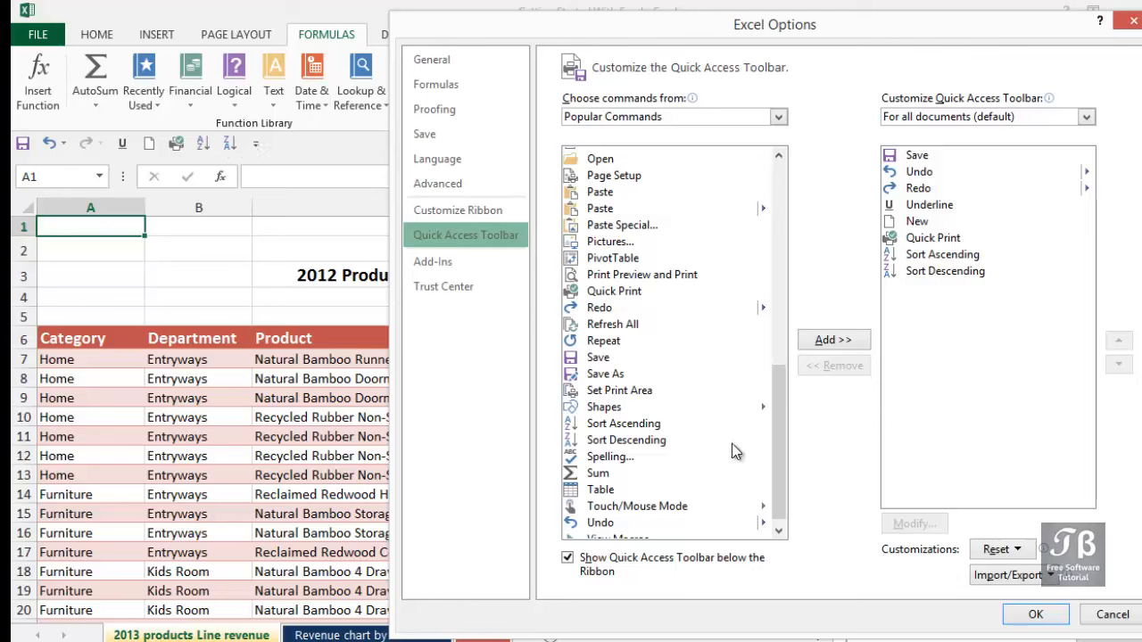
mouse_move(780, 452)
mouse_down()
mouse_move(782, 401)
mouse_move(782, 431)
mouse_up()
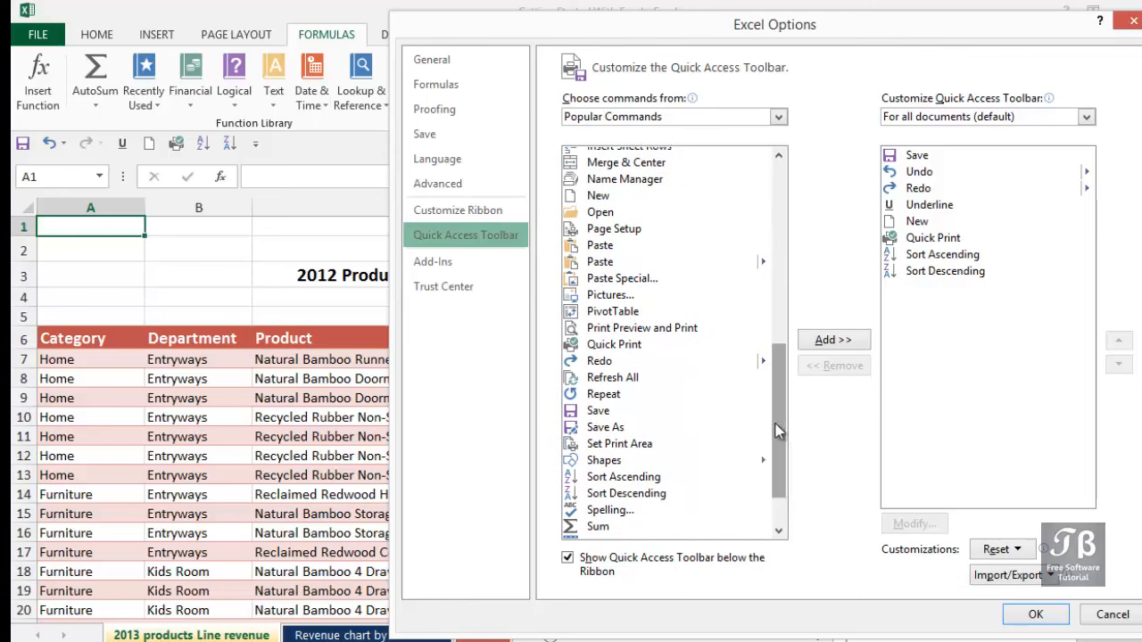
click(618, 382)
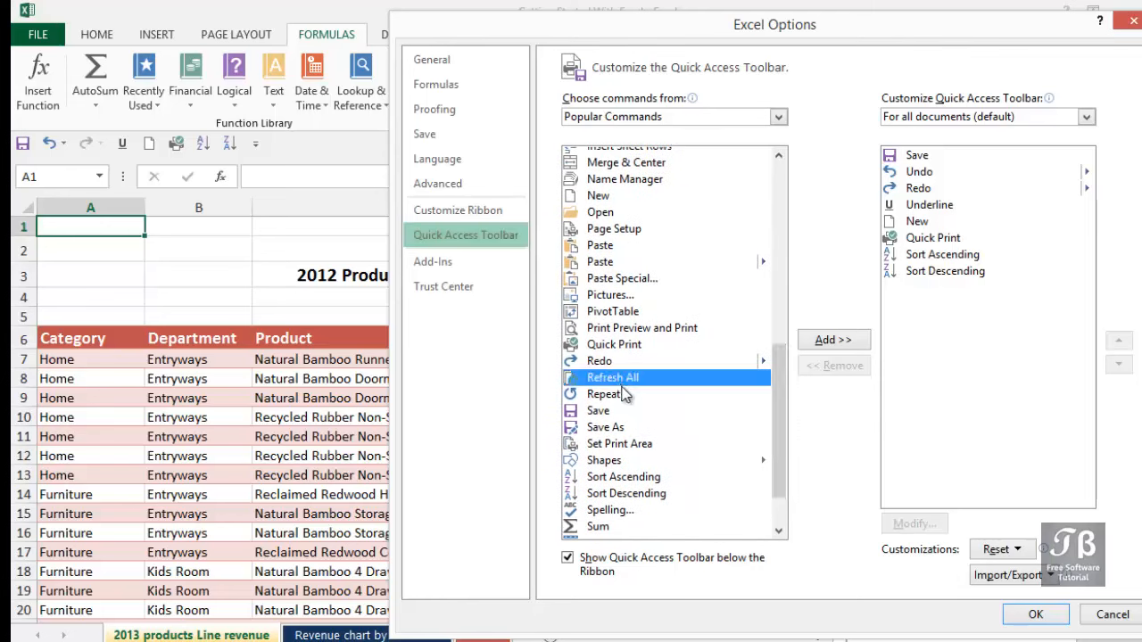
click(820, 344)
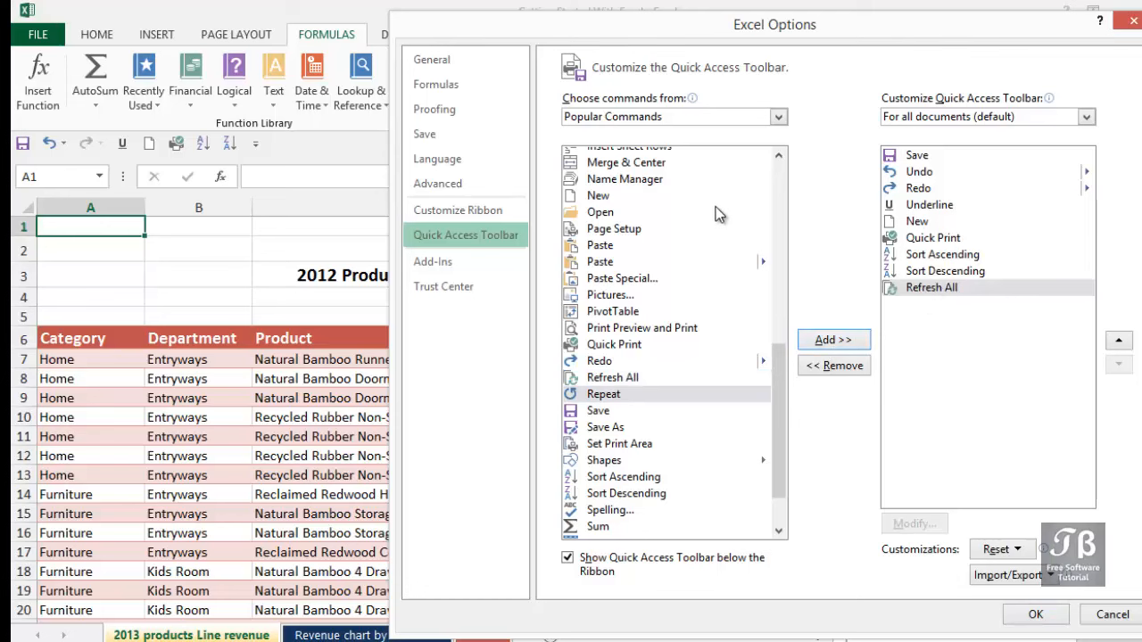
- Add the Repeat command from Commands Not in the Ribbon to the Quick Access Toolbar's command list
click(663, 117)
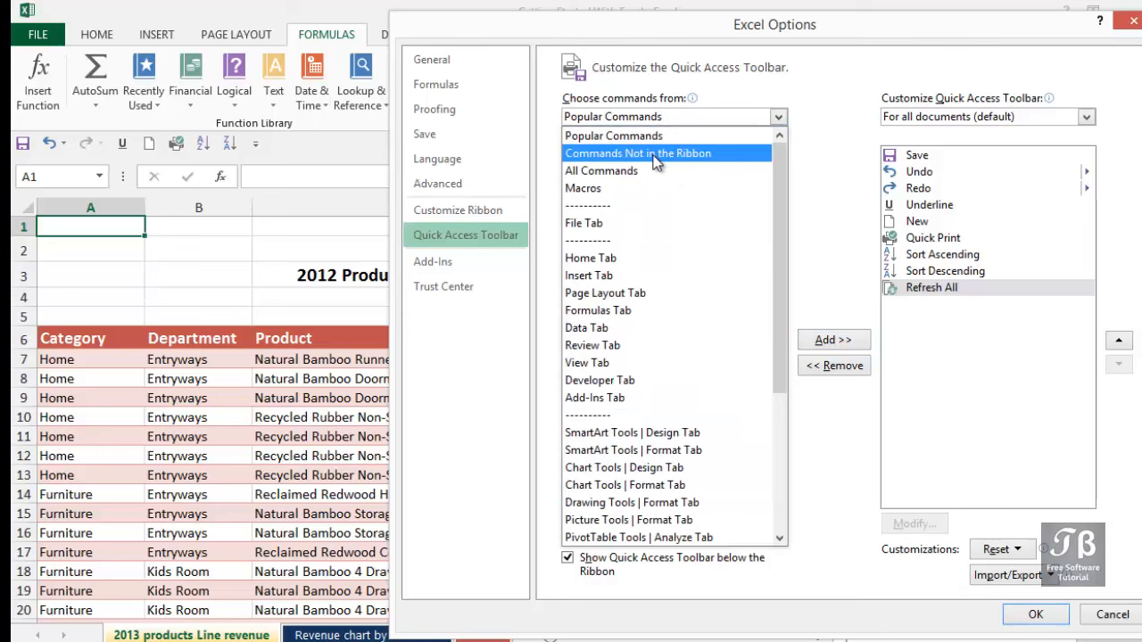
click(656, 155)
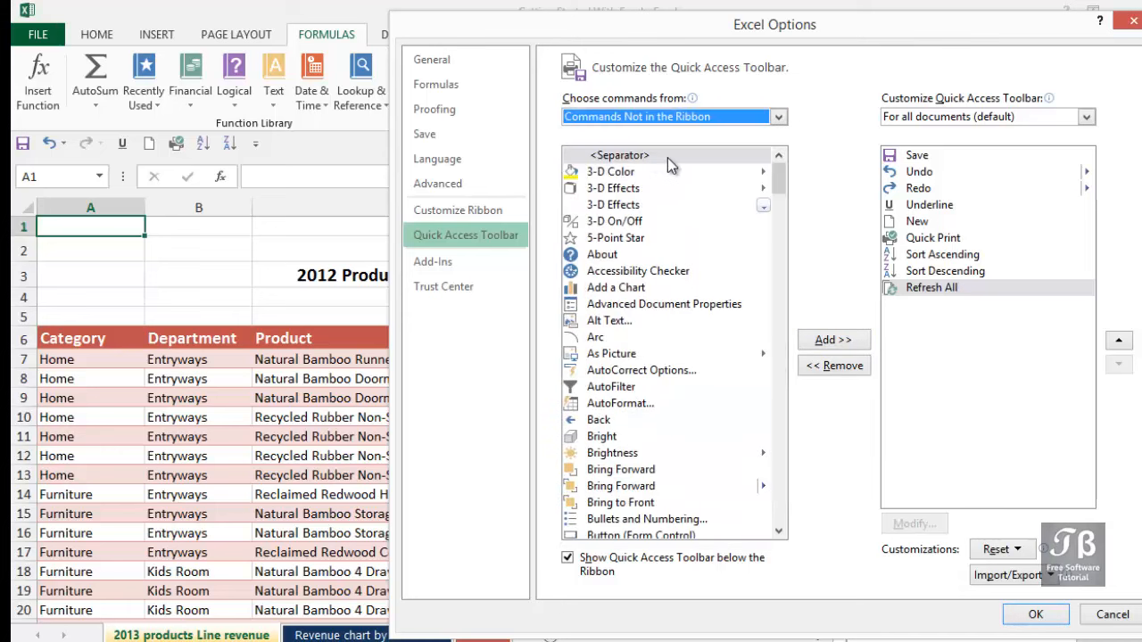
drag(784, 165, 799, 411)
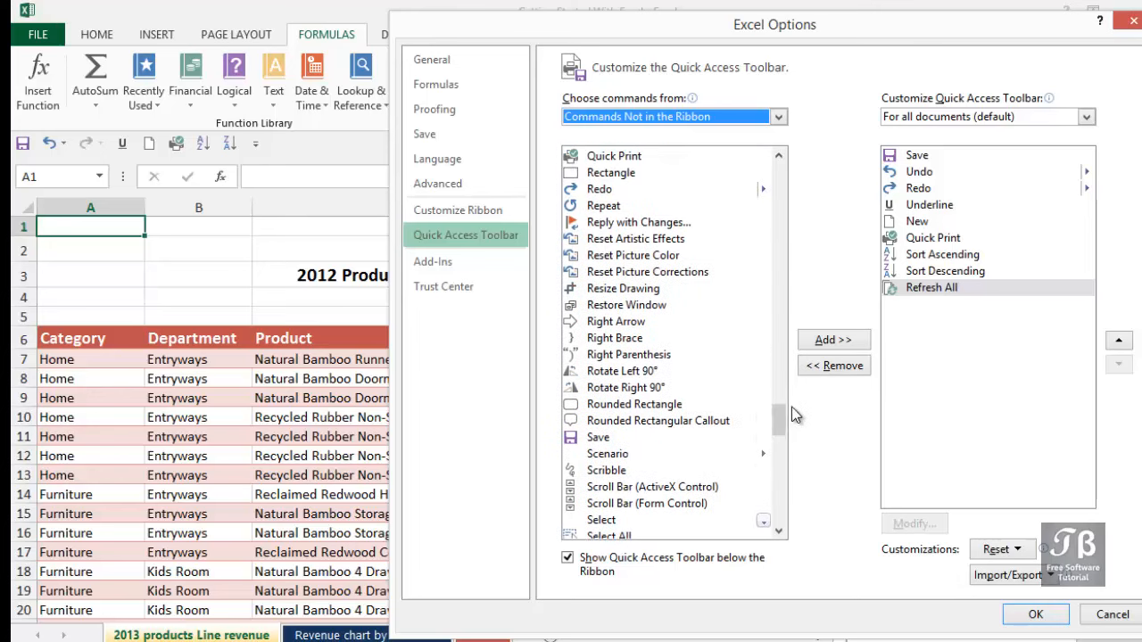
click(600, 214)
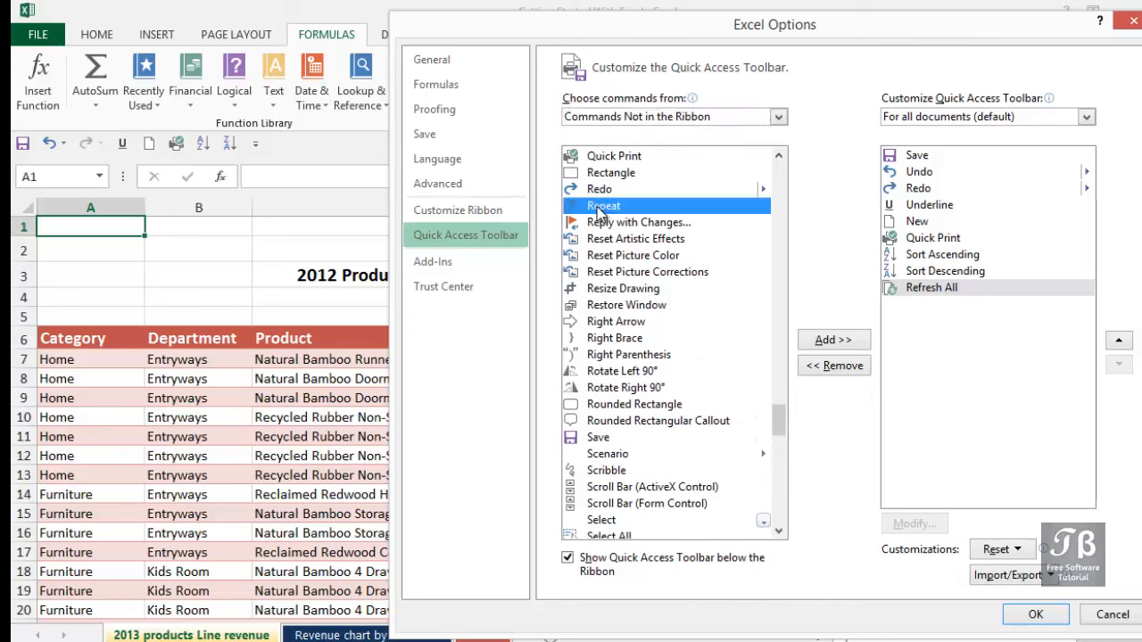
click(824, 343)
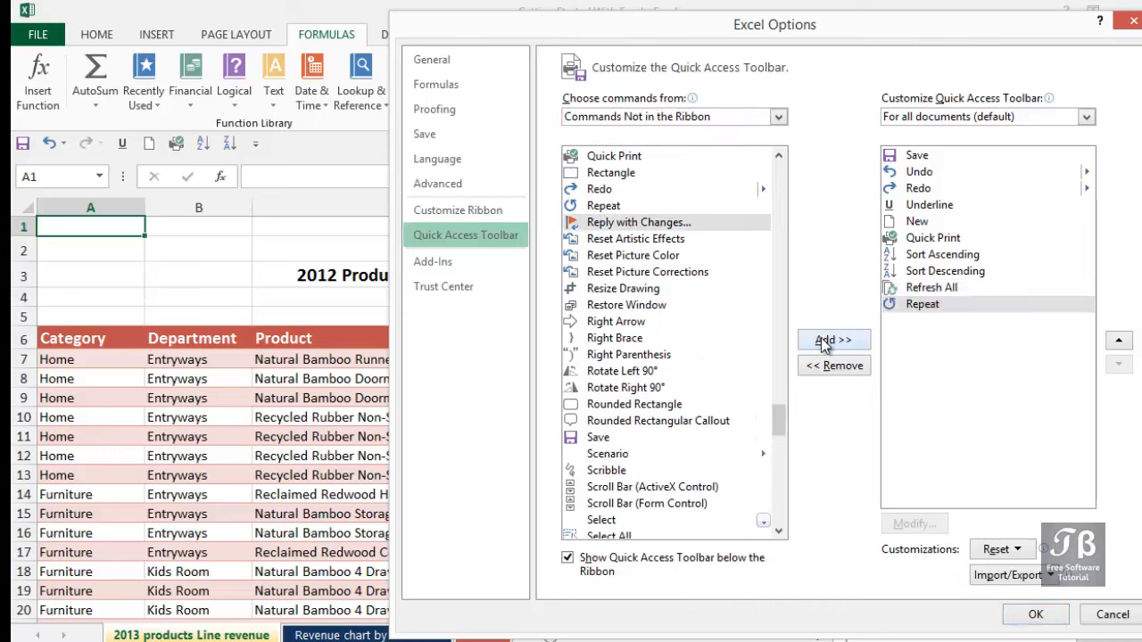
- Display All Commands as the command source and look through the list to its end
click(690, 121)
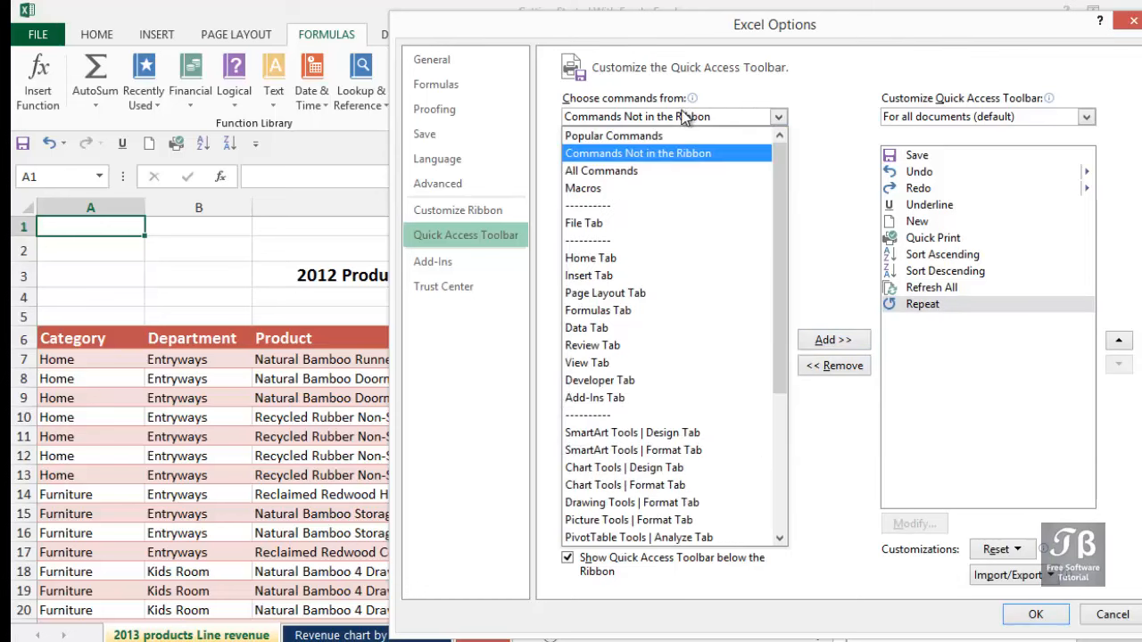
click(652, 172)
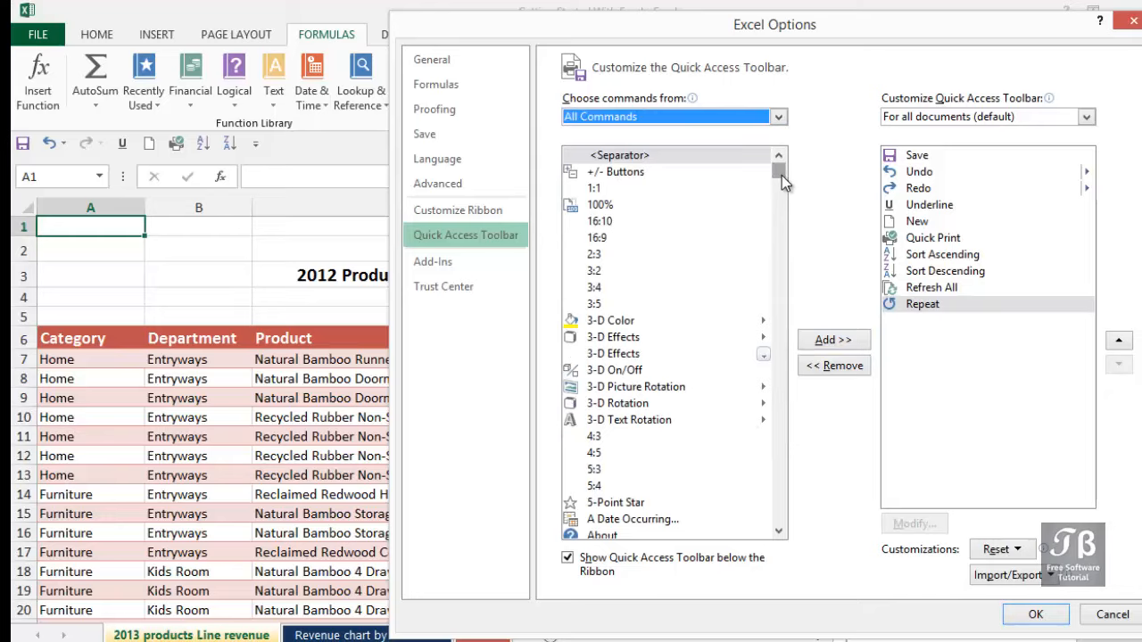
drag(782, 175, 775, 536)
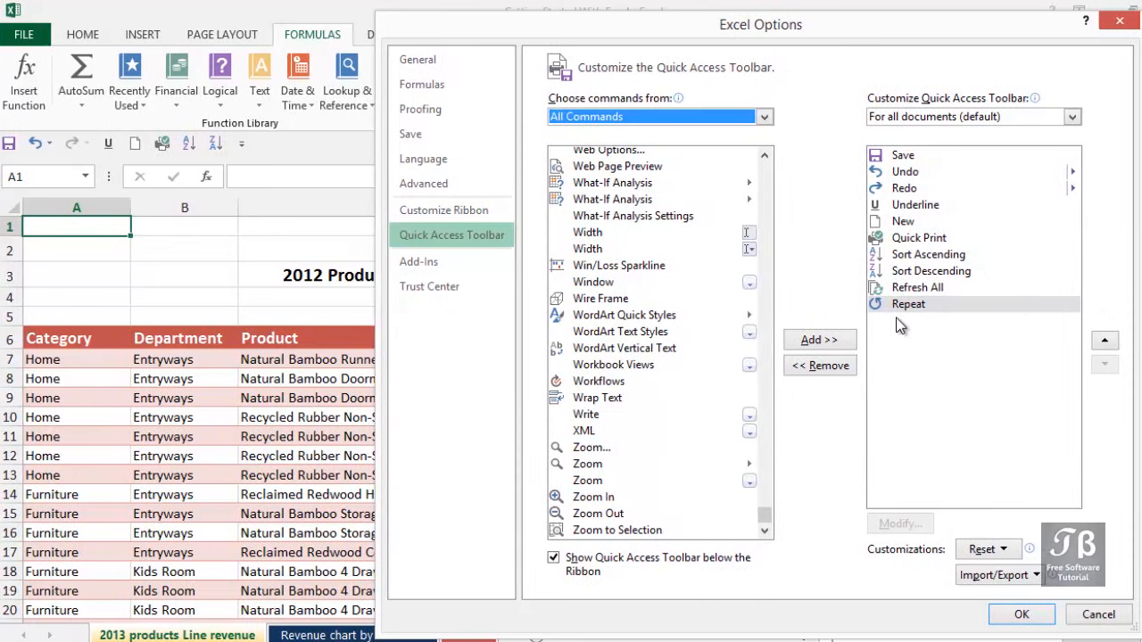
- Move Quick Print to the end of the Quick Access Toolbar's command list, after Repeat, and apply the customized toolbar
click(918, 239)
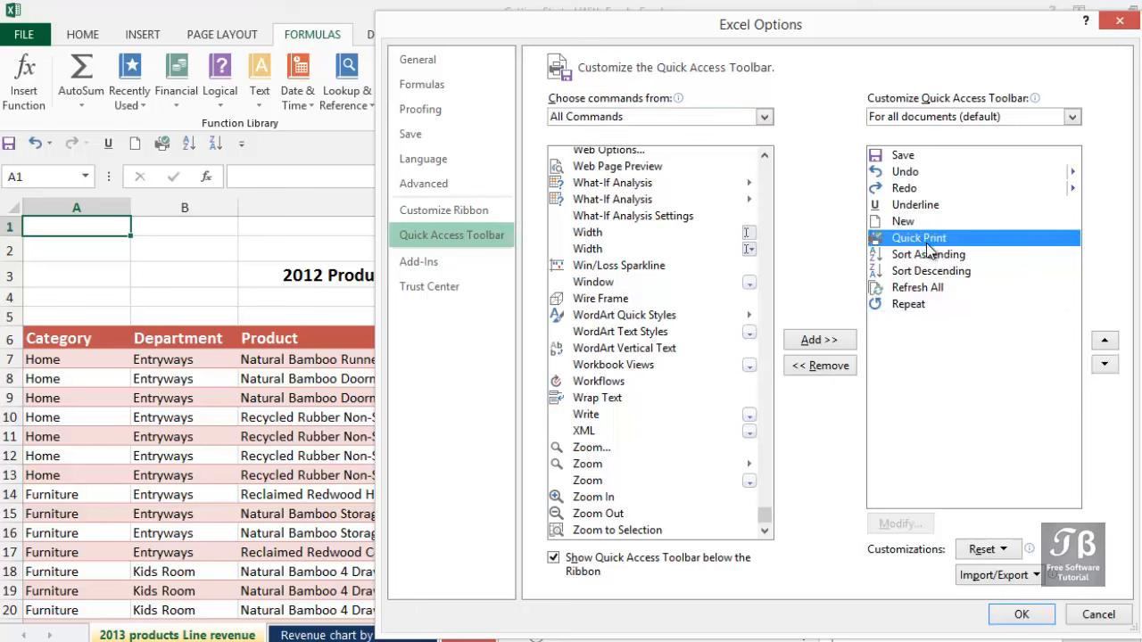
click(1105, 368)
click(1105, 367)
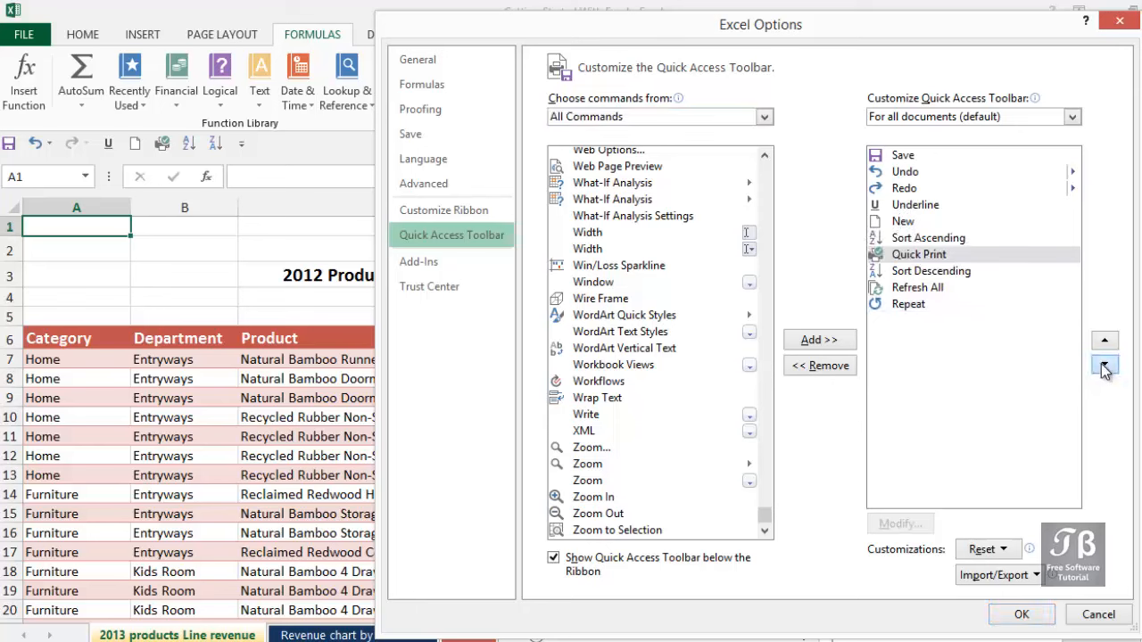
click(1105, 368)
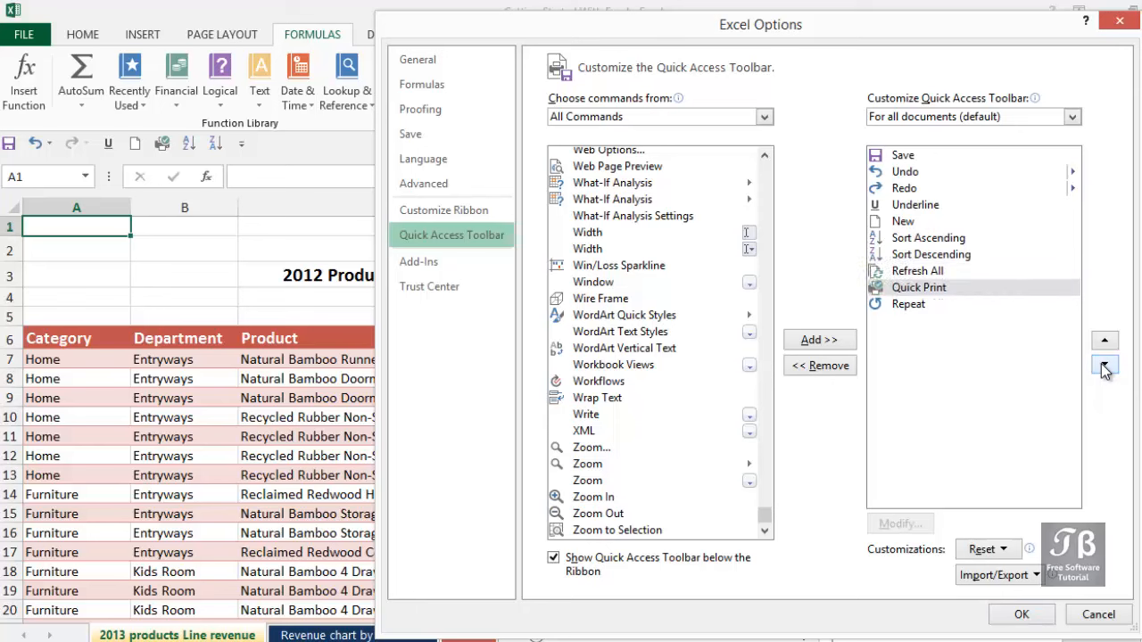
click(1105, 367)
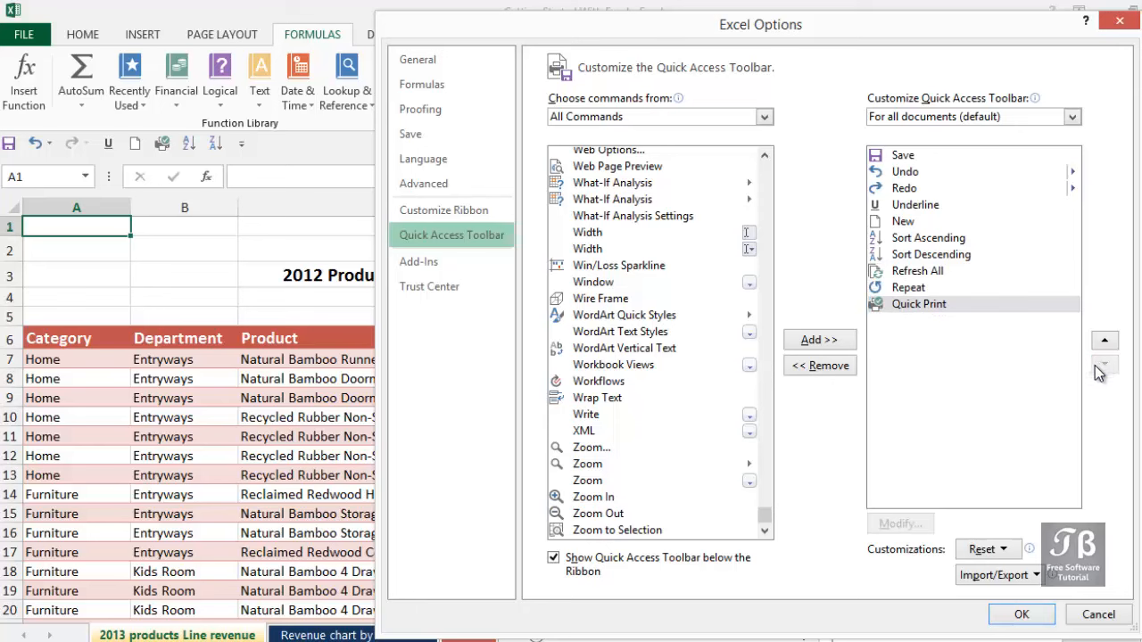
click(903, 310)
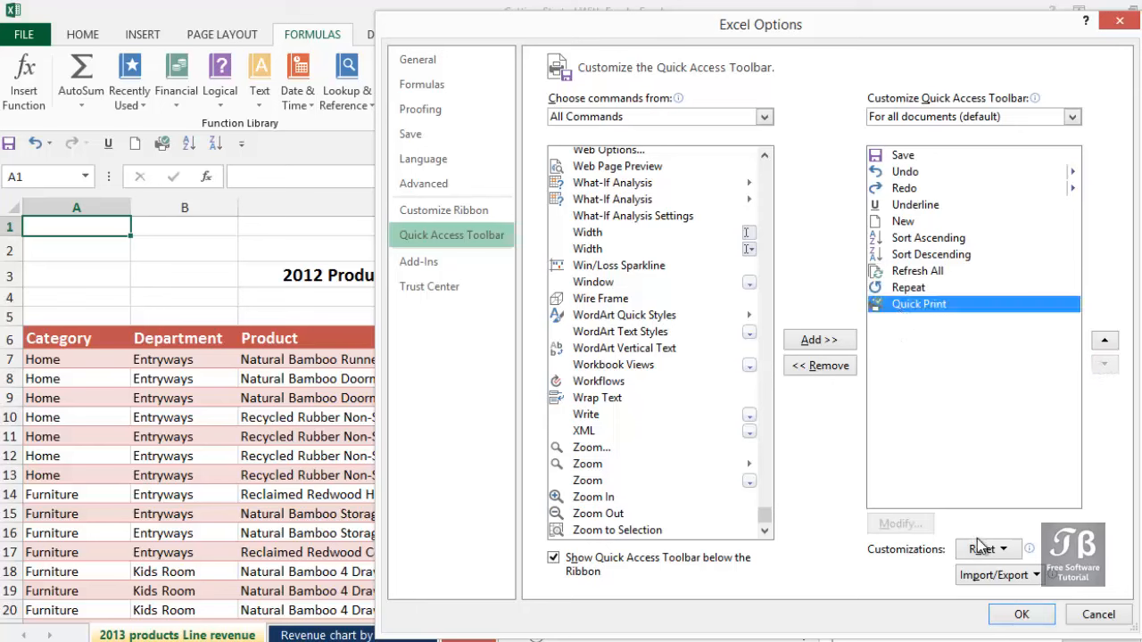
click(1015, 615)
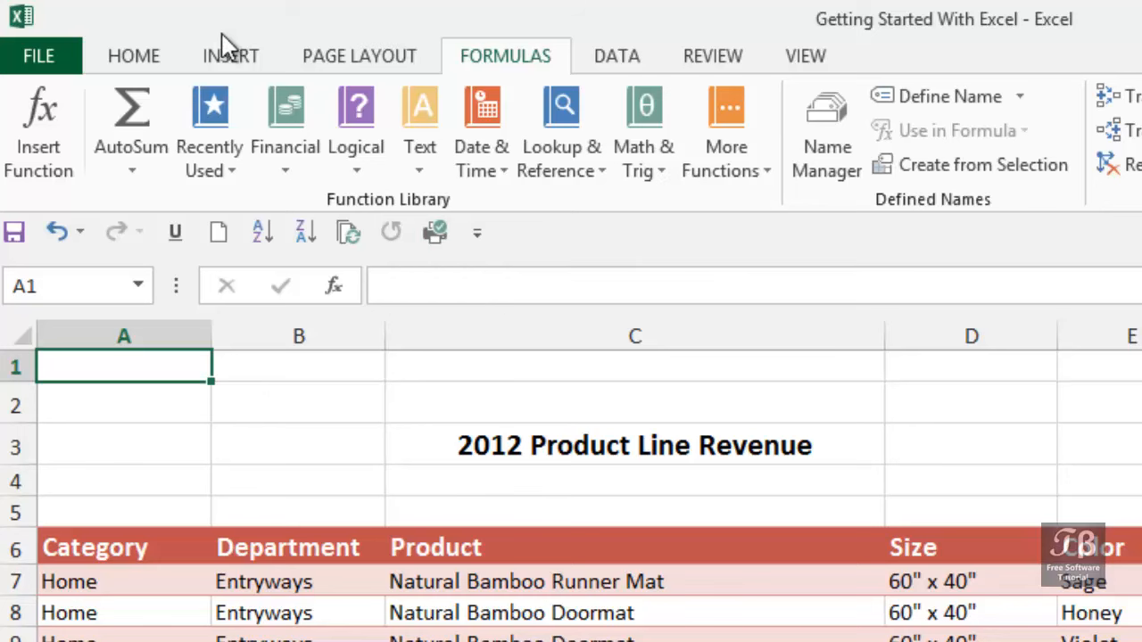
- Show the Quick Access Toolbar above the ribbon and reset only that toolbar's customizations to the default contents for all documents
right_click(414, 233)
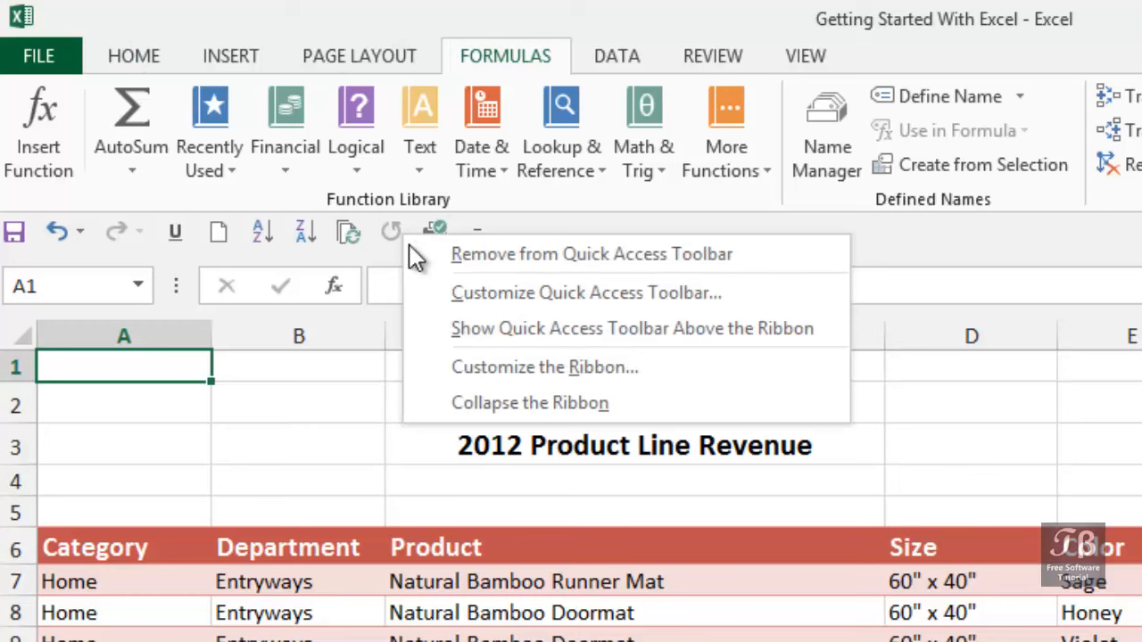
click(453, 330)
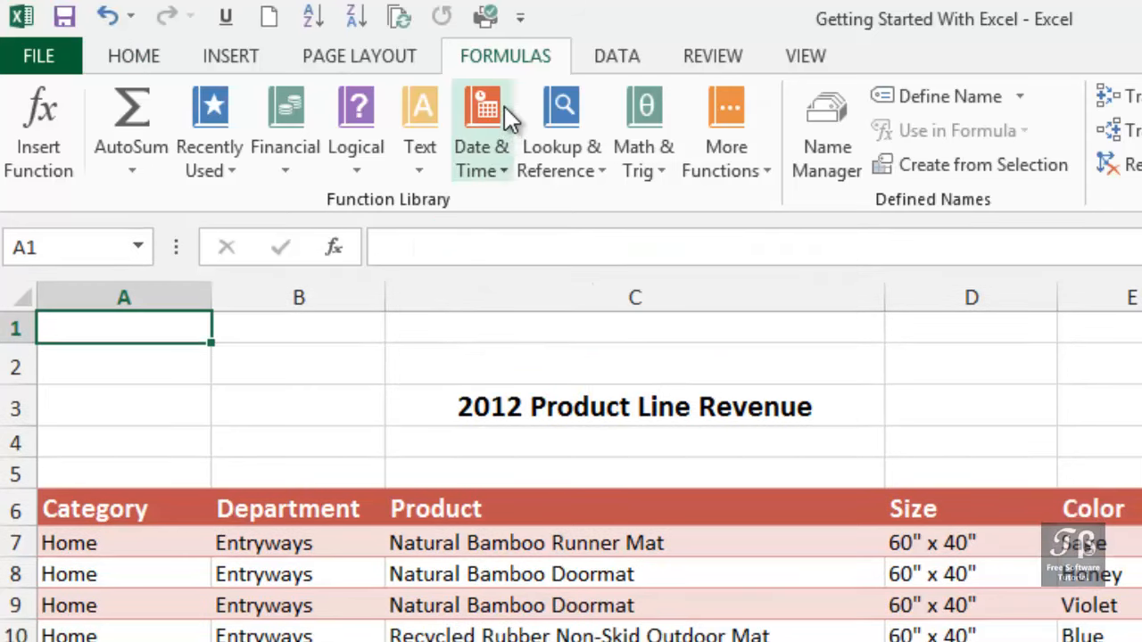
click(520, 20)
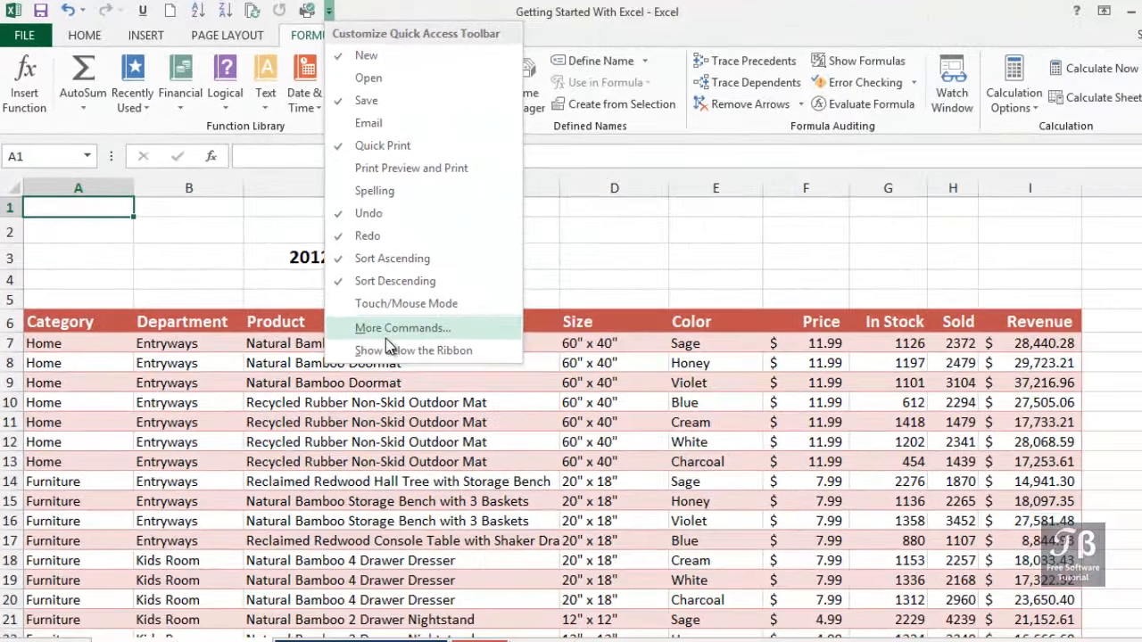
click(575, 467)
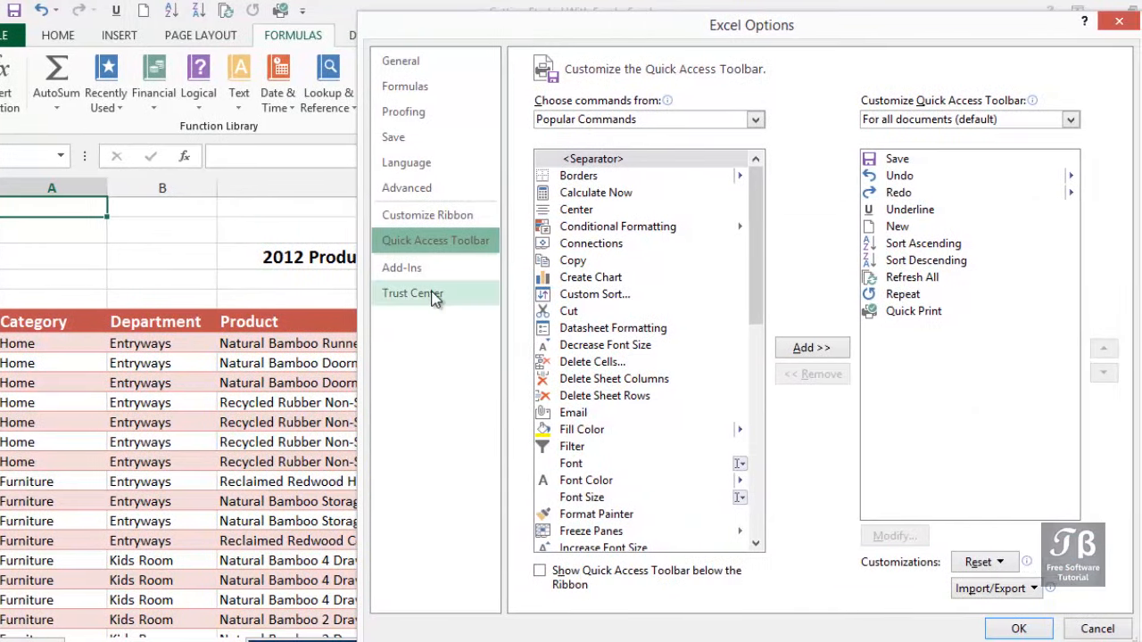
click(1000, 564)
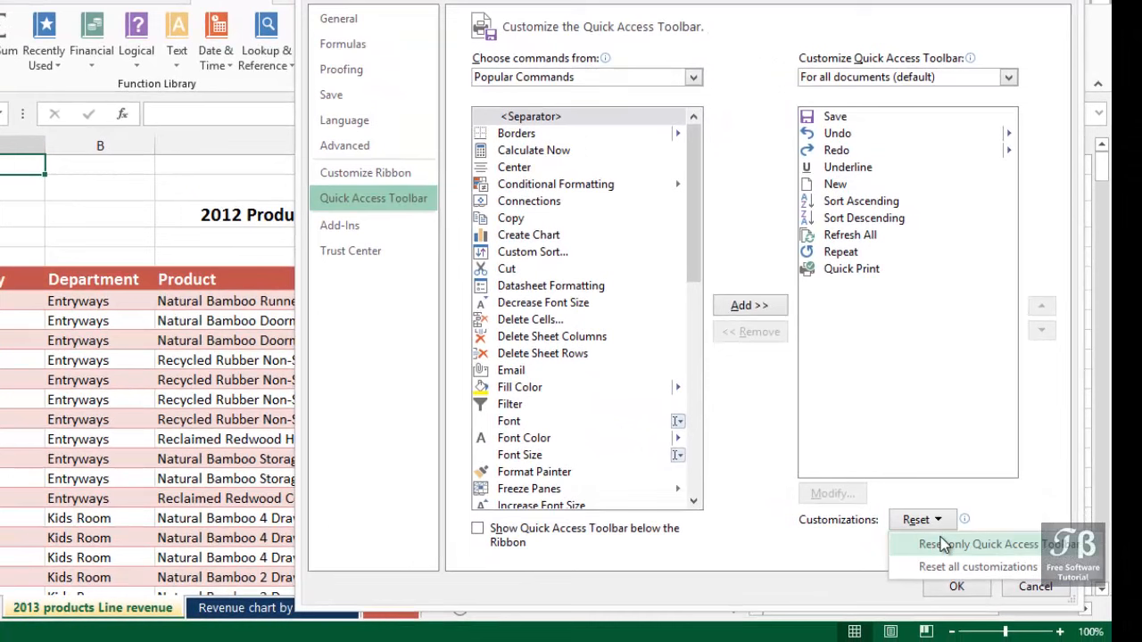
click(944, 544)
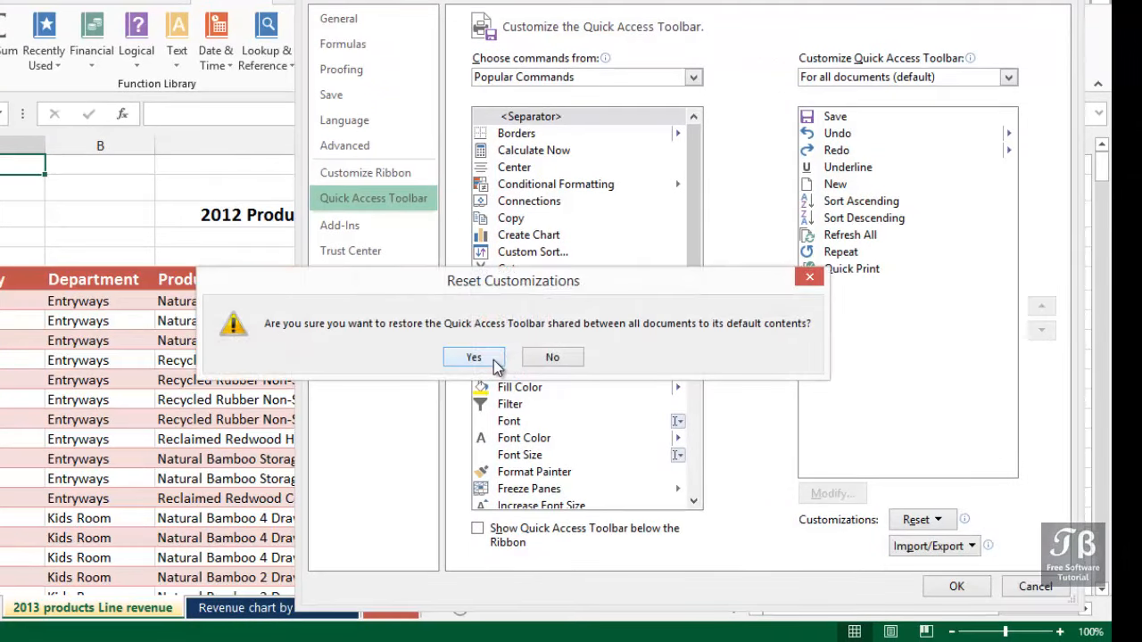
click(474, 358)
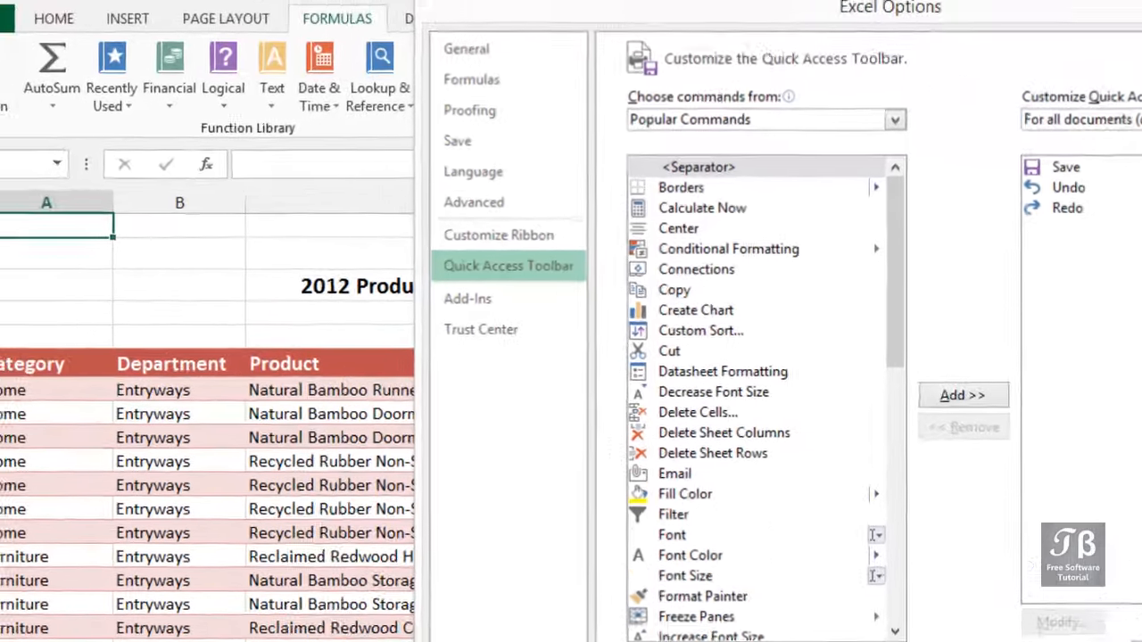
click(1141, 641)
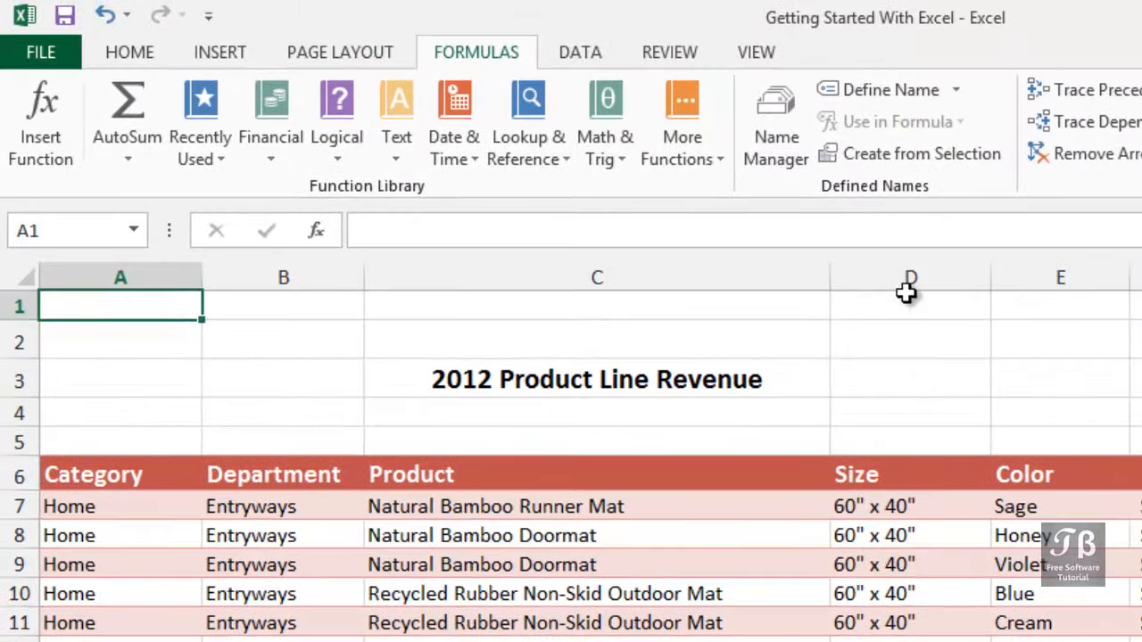